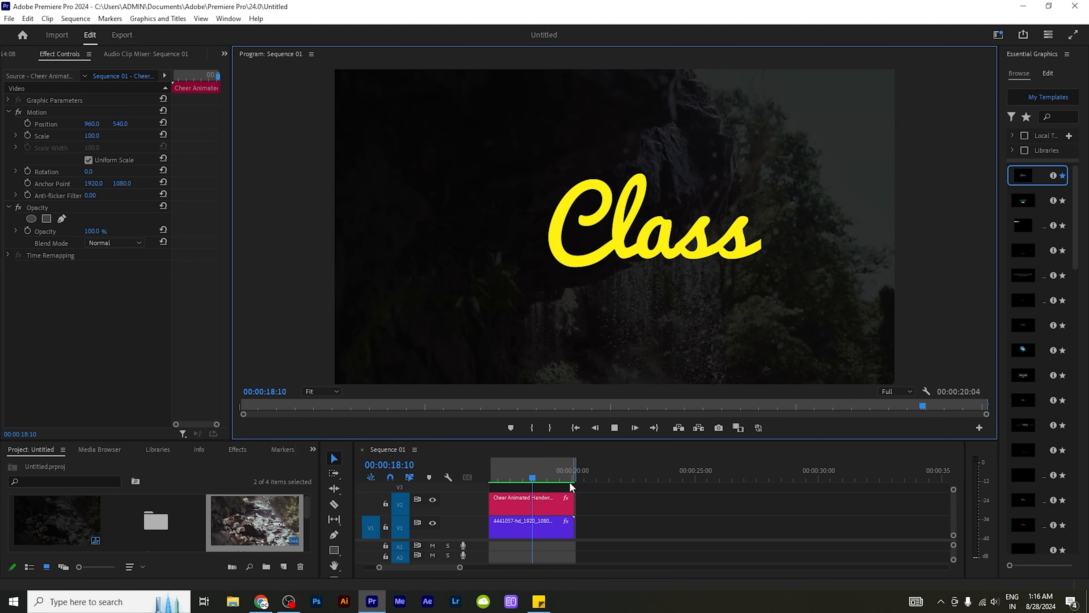
Create a new sequence named Sequence 02 from the HD 1080p 23.976 fps preset.
left_click_drag(544, 475, 517, 485)
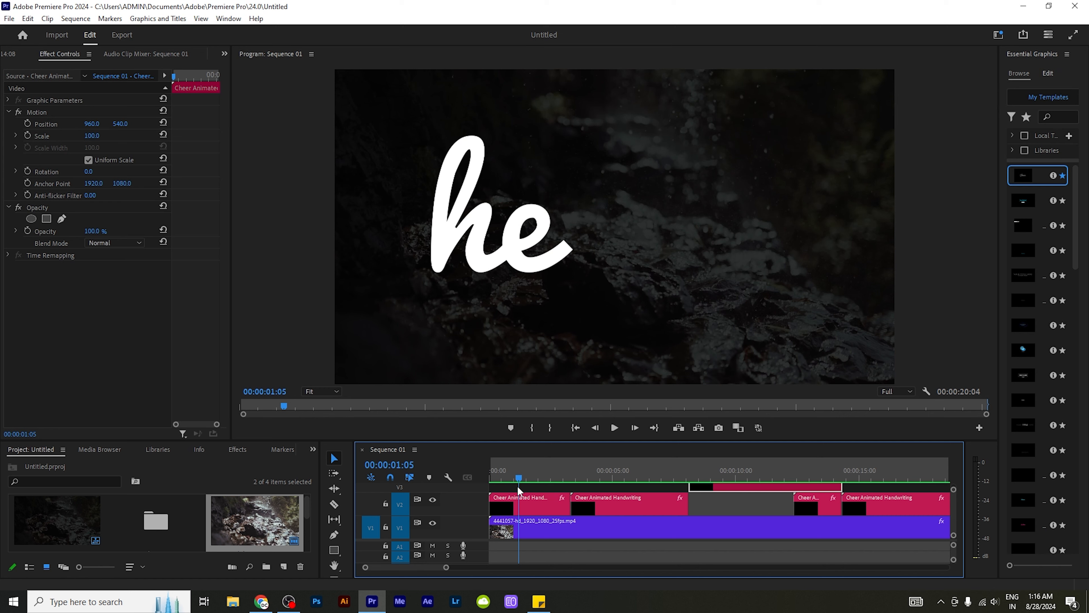
key("Home")
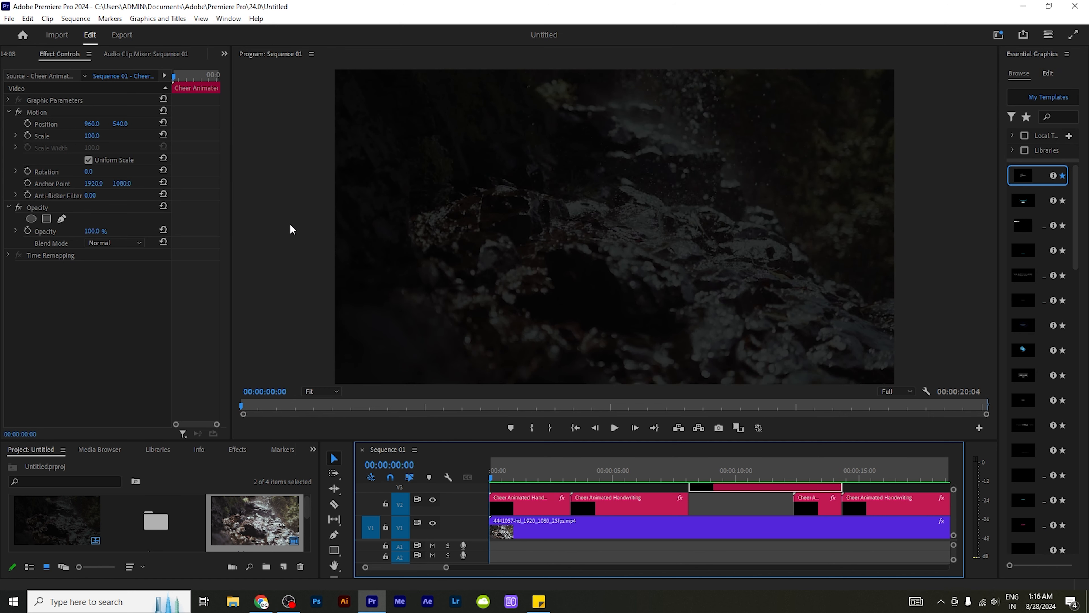
key("ctrl+n")
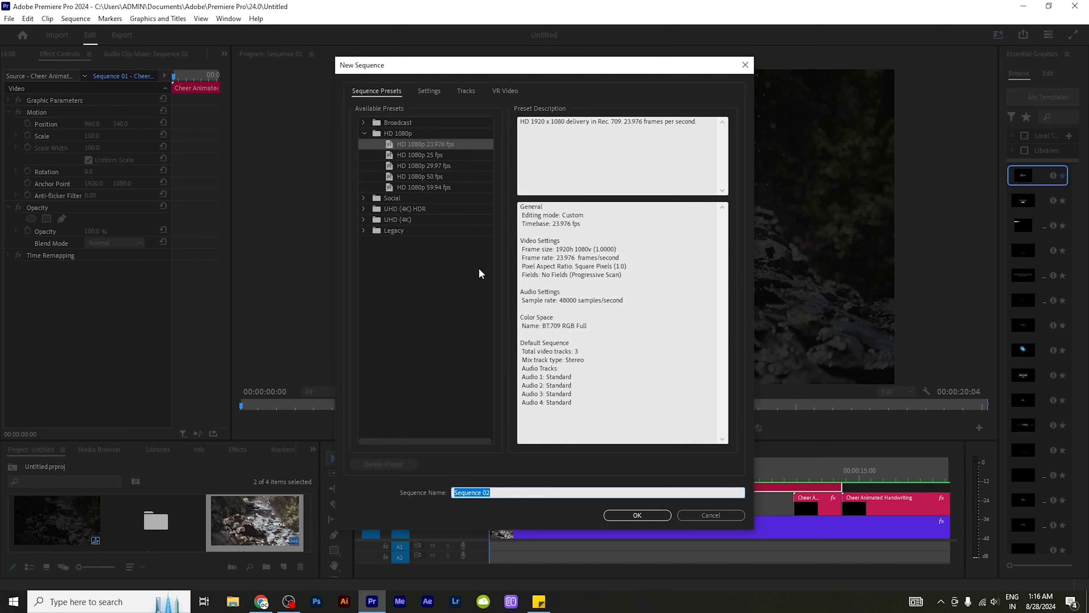
left_click(638, 517)
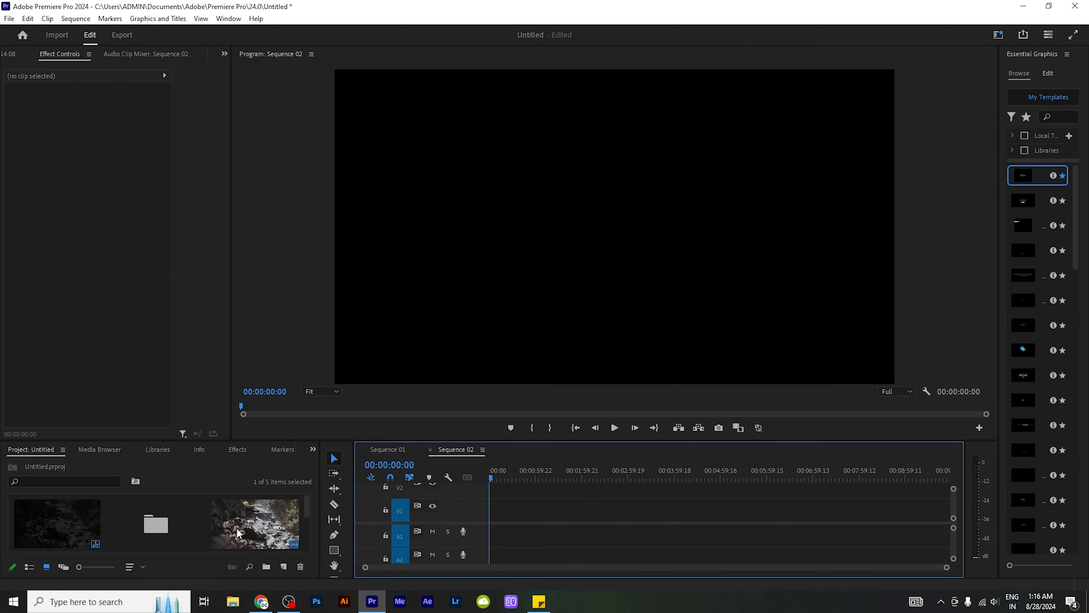
Place the stream footage clip at the start of track V1, keeping the existing sequence settings.
left_click(241, 522)
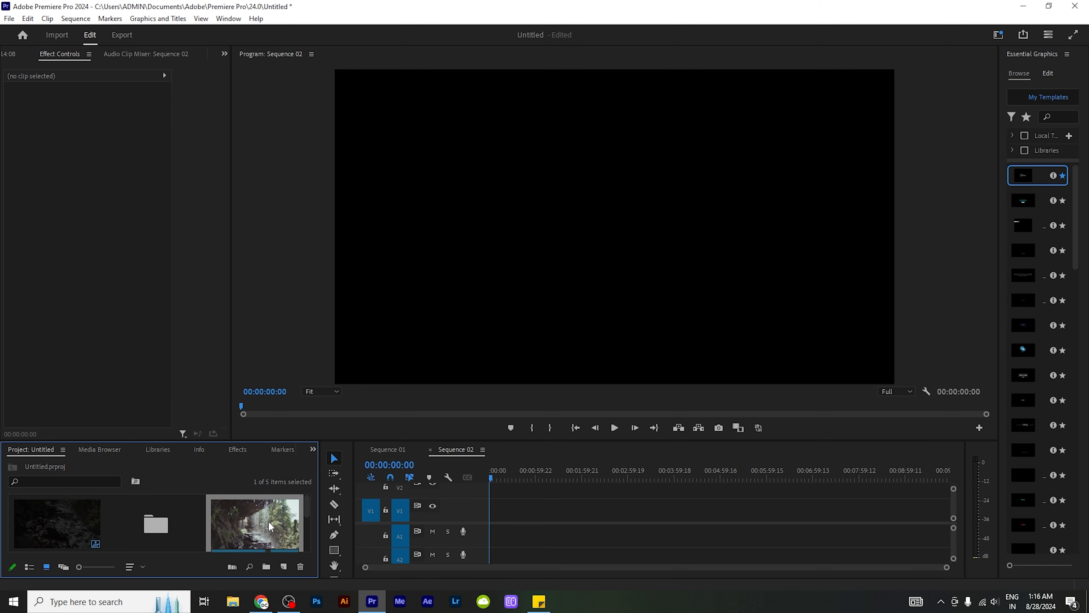
left_click_drag(264, 520, 485, 522)
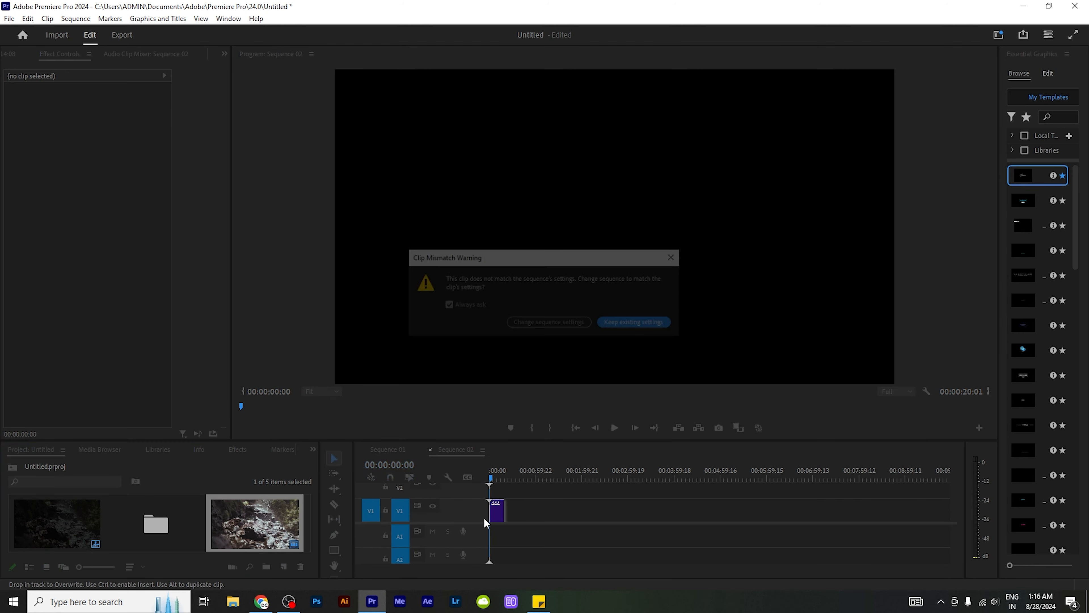
left_click(630, 322)
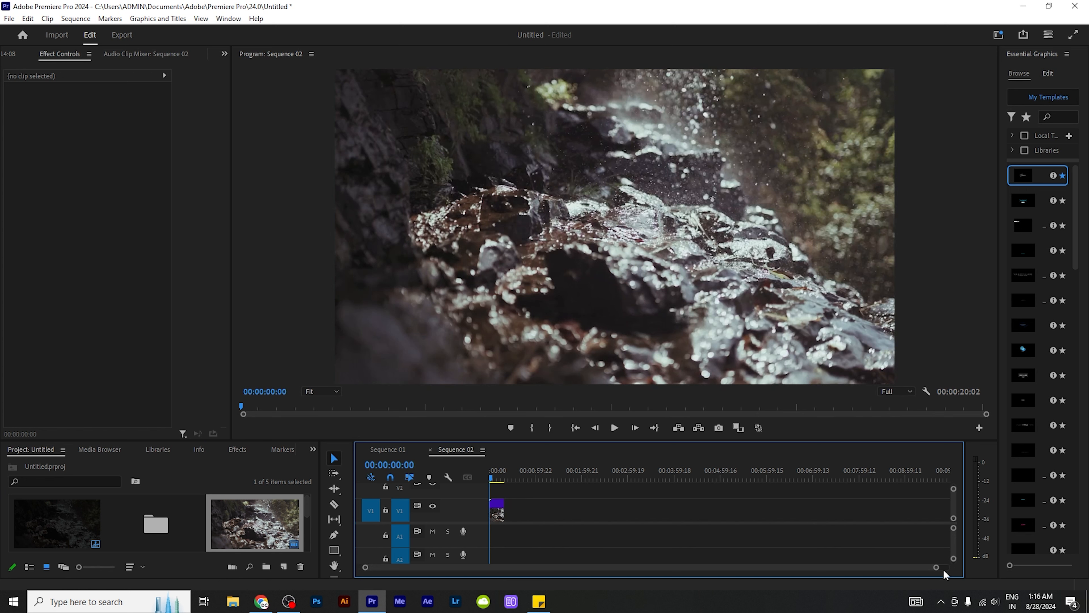
Set the stream clip's opacity to 50% and widen the graphics template area.
left_click_drag(936, 567, 572, 568)
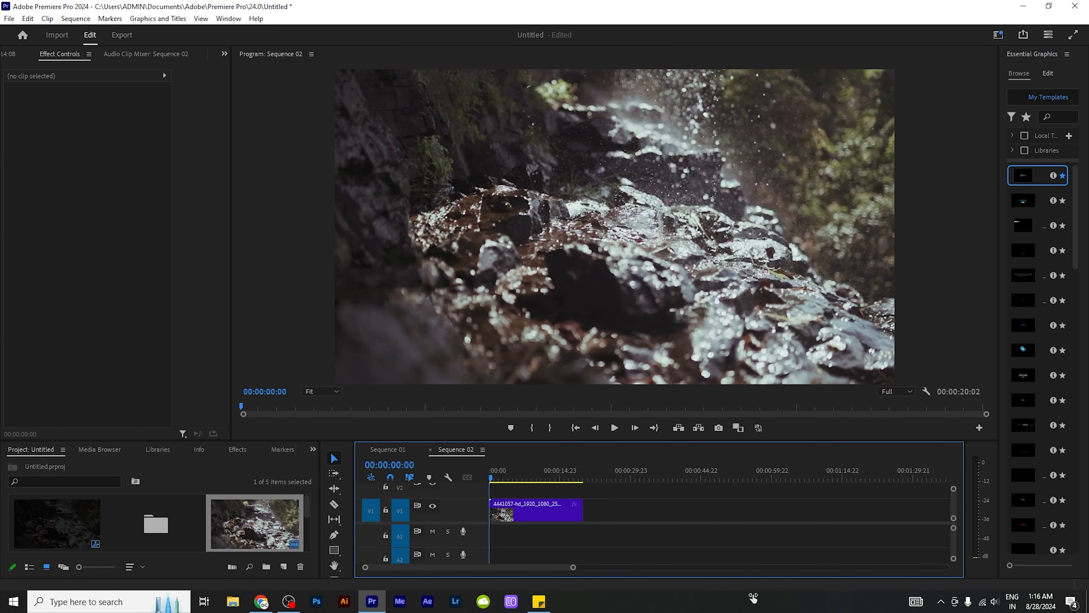
left_click(550, 515)
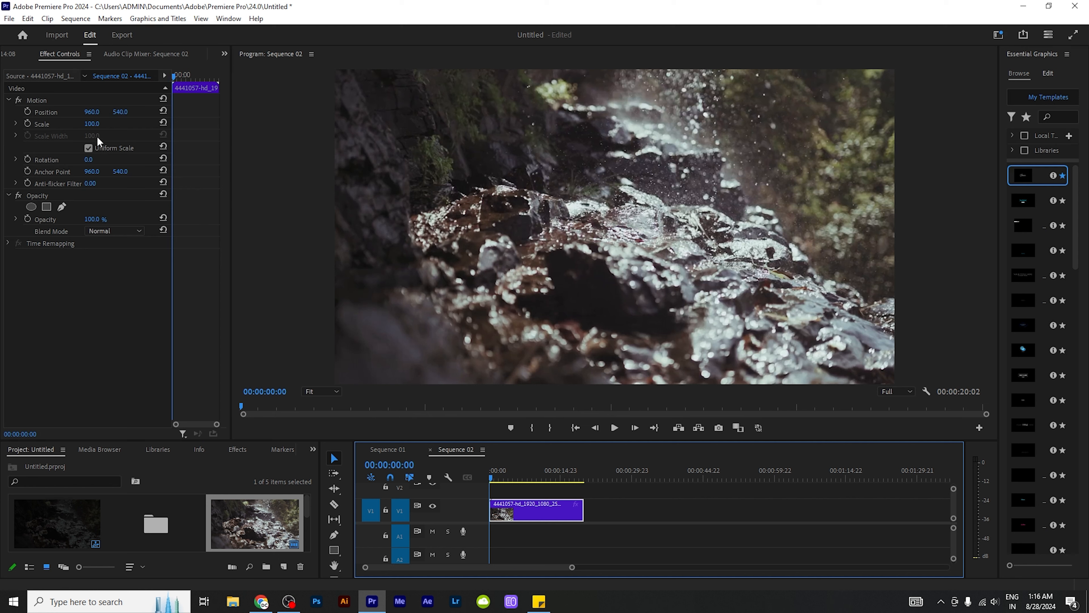
left_click(97, 220)
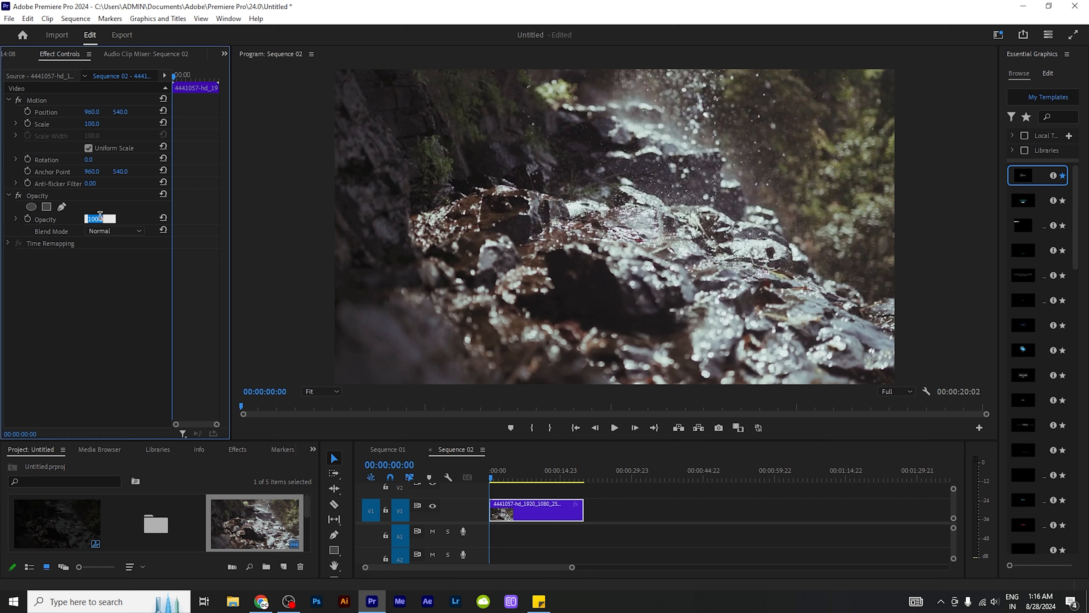
type("50")
key("Return")
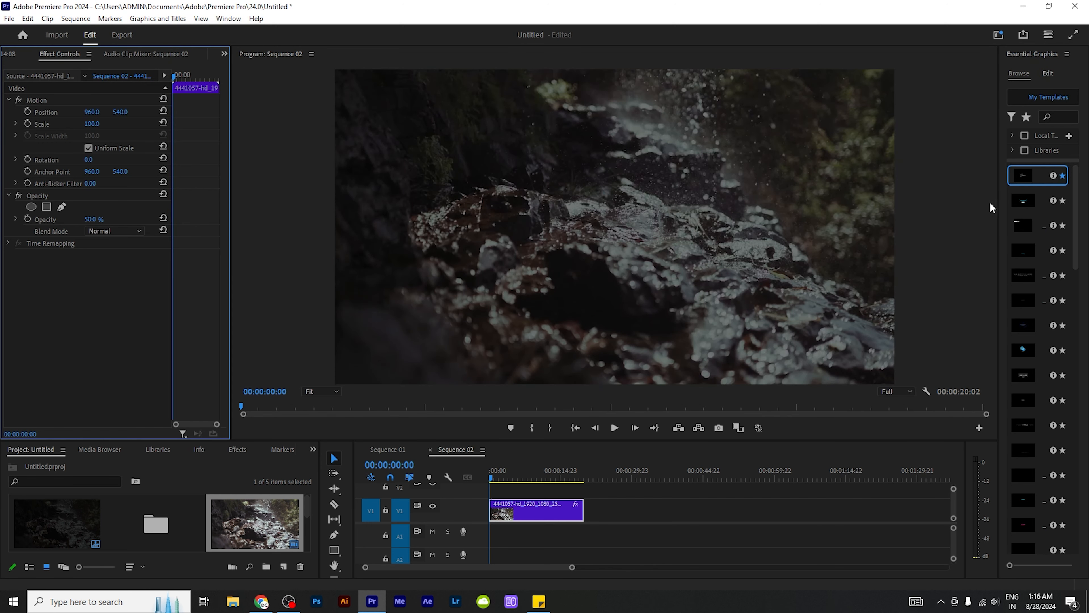
left_click_drag(997, 205, 953, 221)
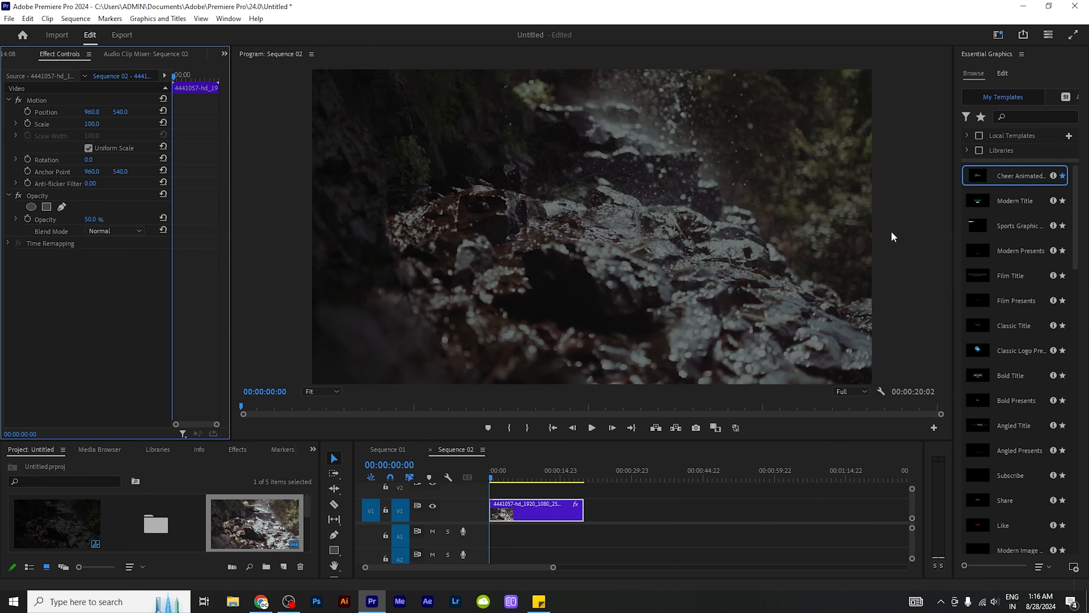
Open the HAND writing MOGRT folder inside the desktop folder YT CLASS HAND writing and show its files as extra large icons.
left_click(1017, 7)
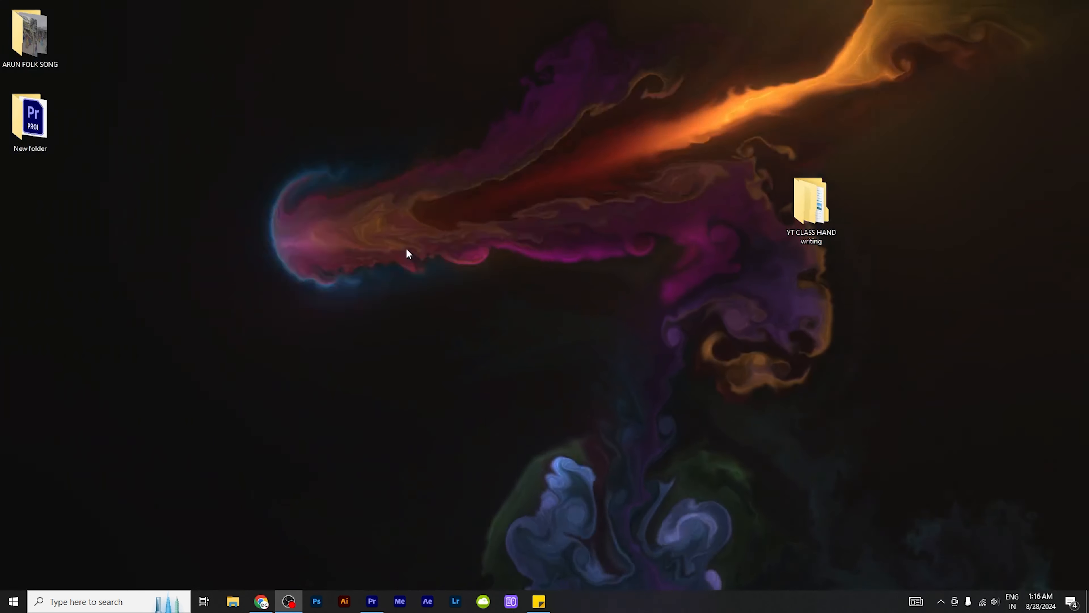
double_click(810, 203)
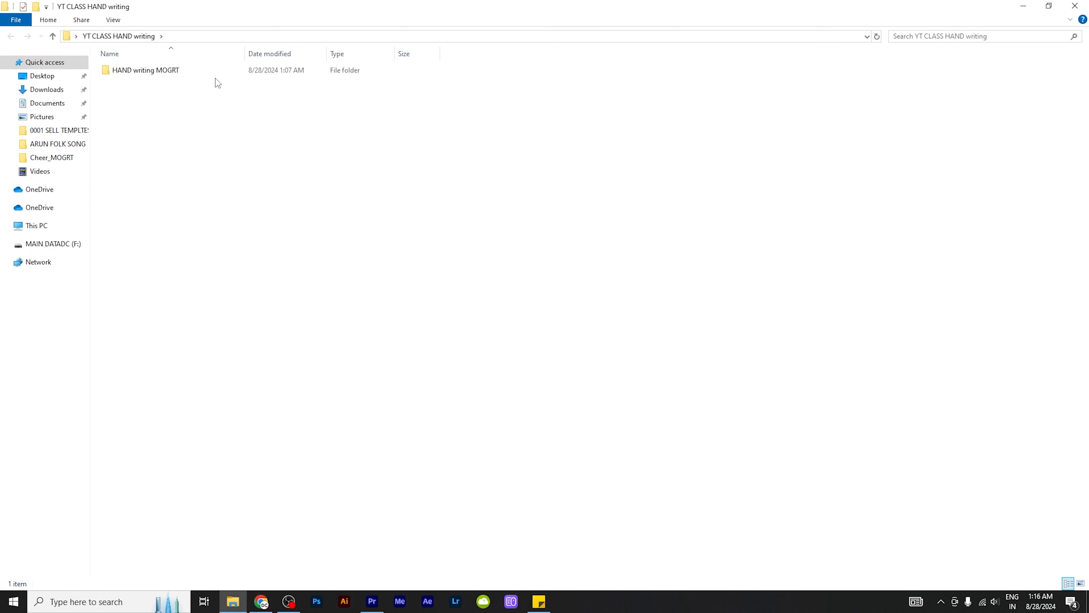
double_click(212, 74)
right_click(321, 219)
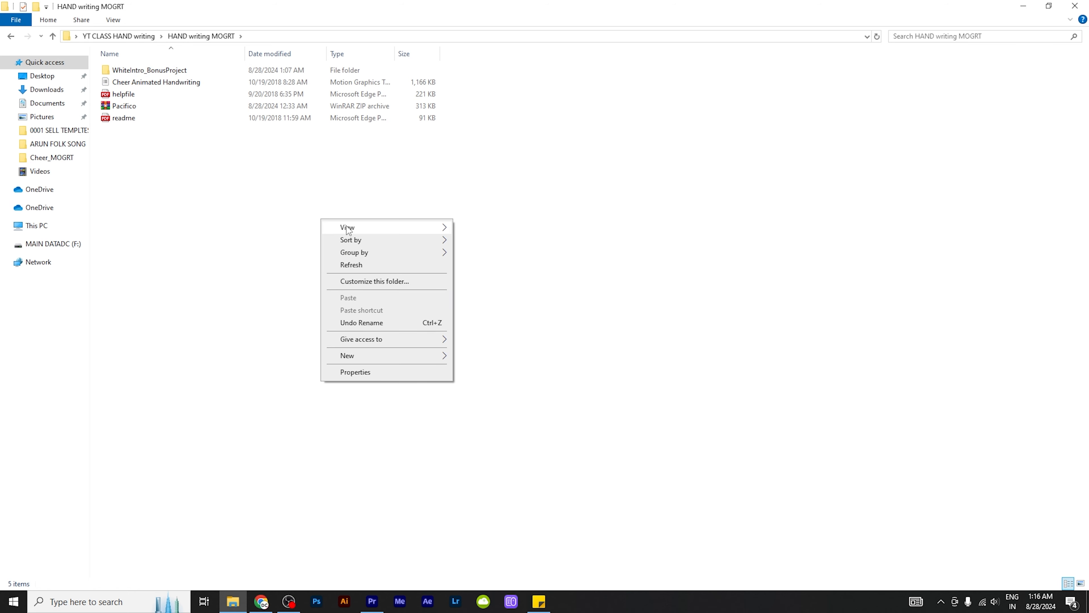
mouse_move(347, 226)
left_click(474, 226)
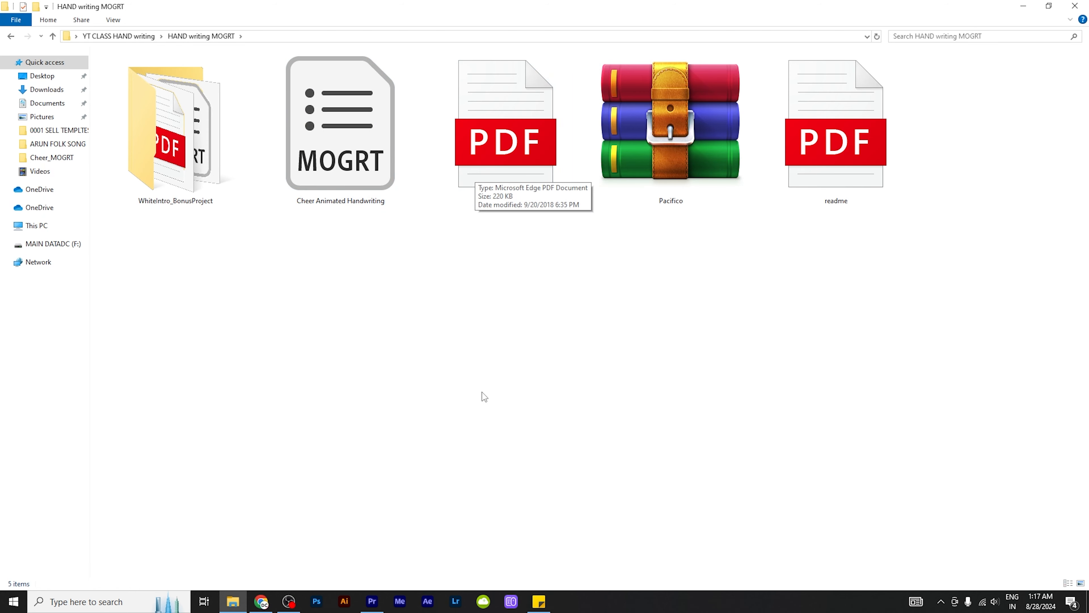
Copy the path of the Cheer Animated Handwriting template file.
left_click(358, 171)
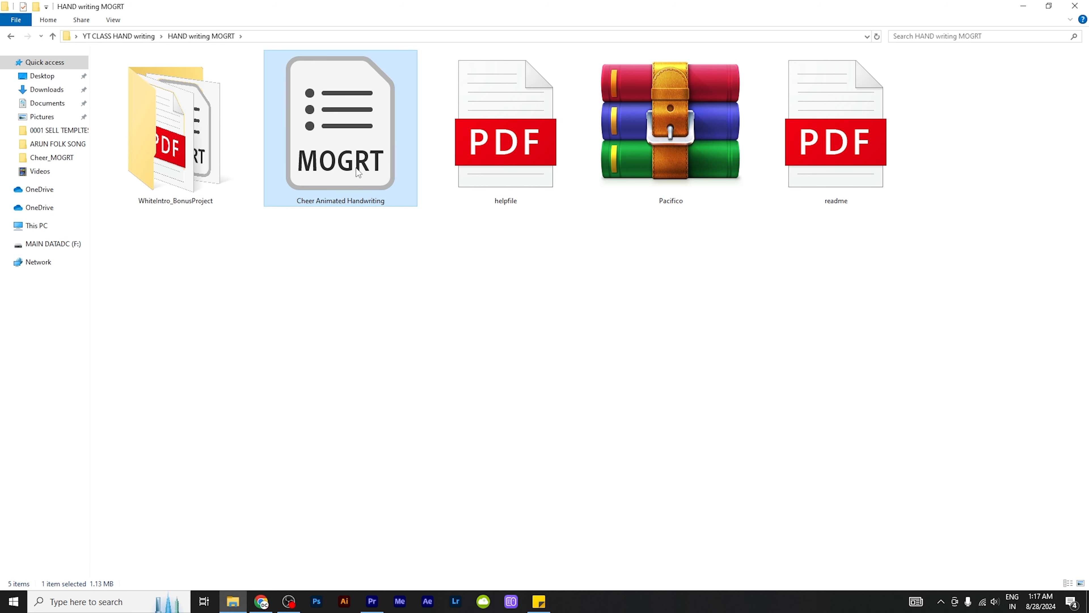
right_click(357, 171)
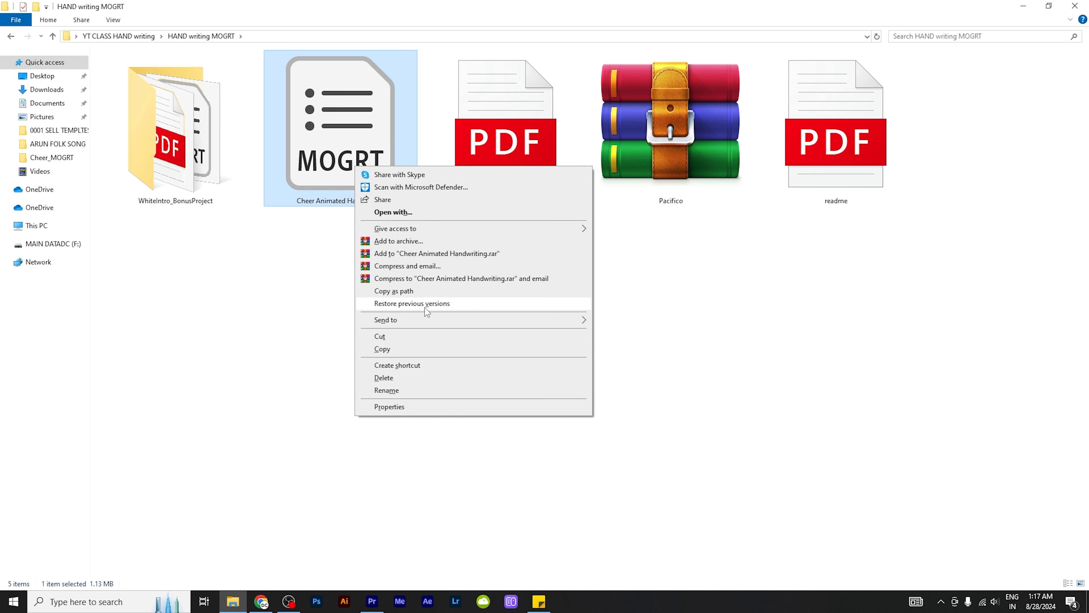
left_click(403, 291)
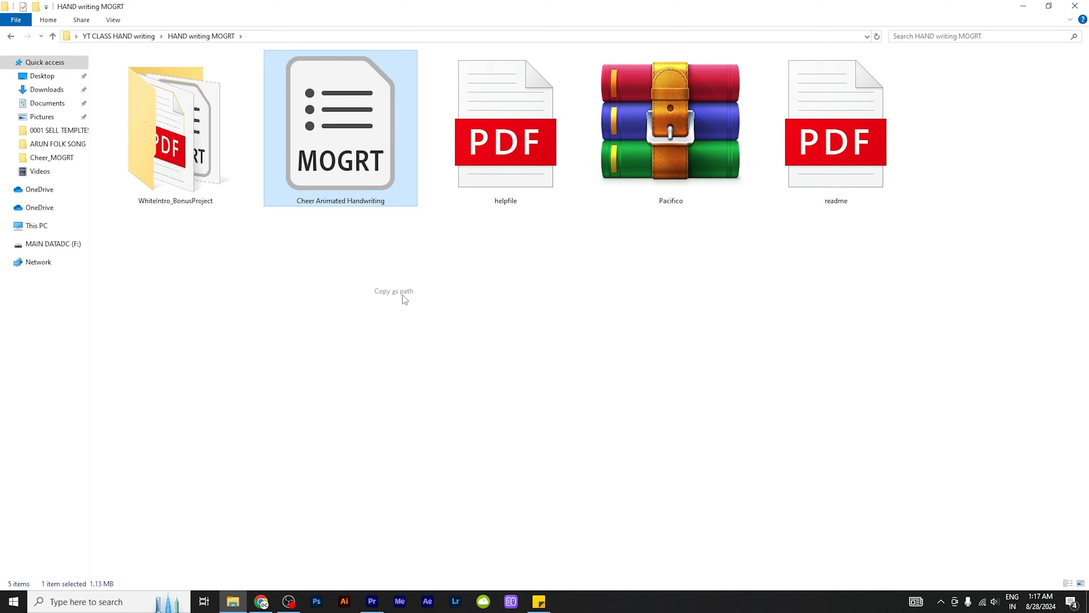
Switch to Premiere Pro and install the Cheer Animated Handwriting motion graphics template from the Cheer_MOGRT folder, overwriting the existing one.
left_click(382, 603)
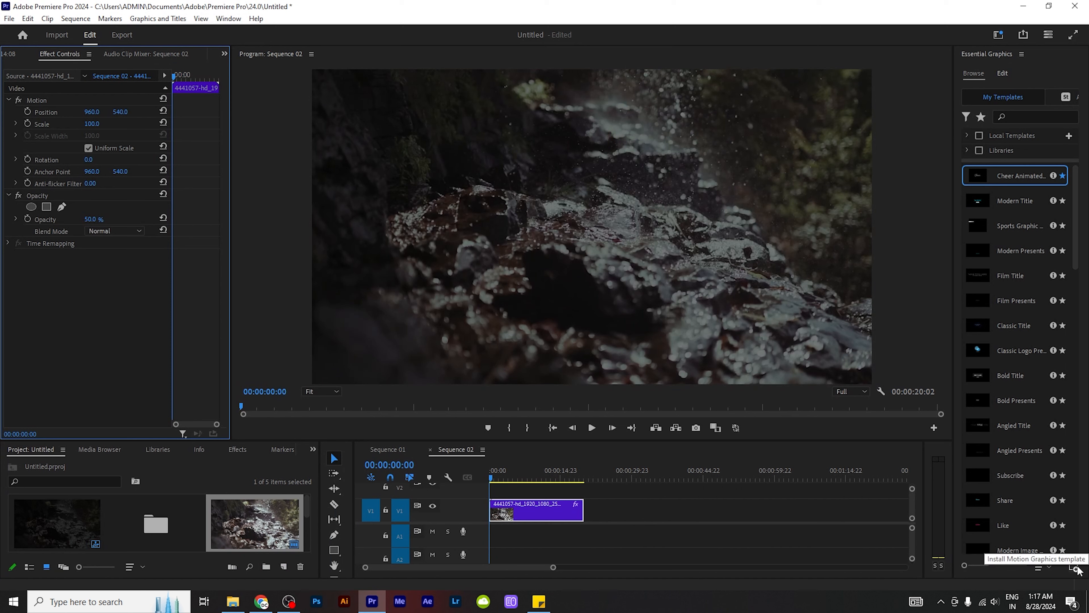
key("ctrl+z")
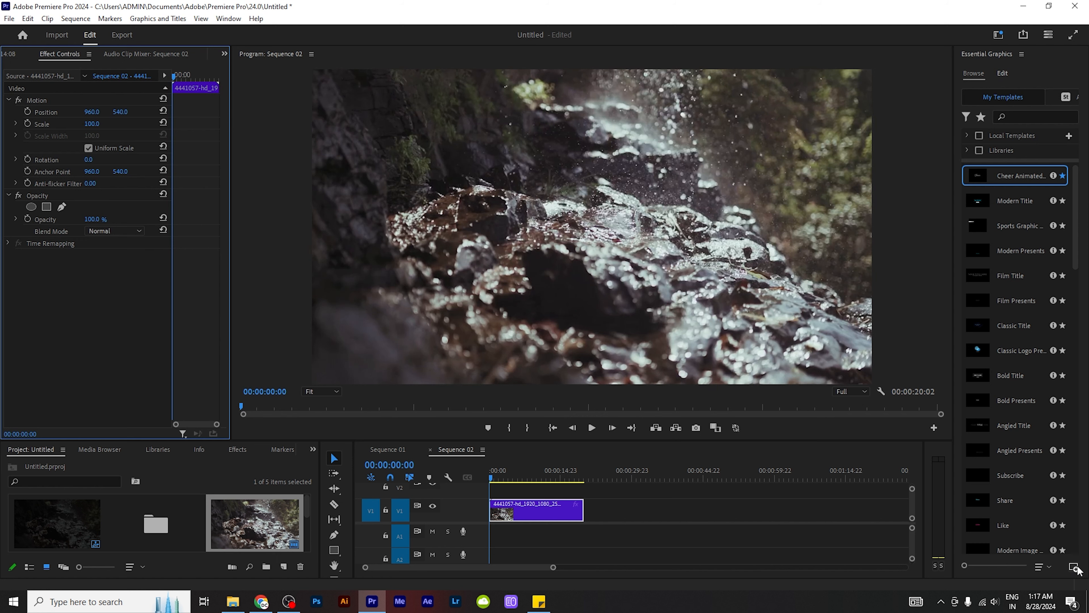
key("ctrl+shift+z")
left_click(1075, 569)
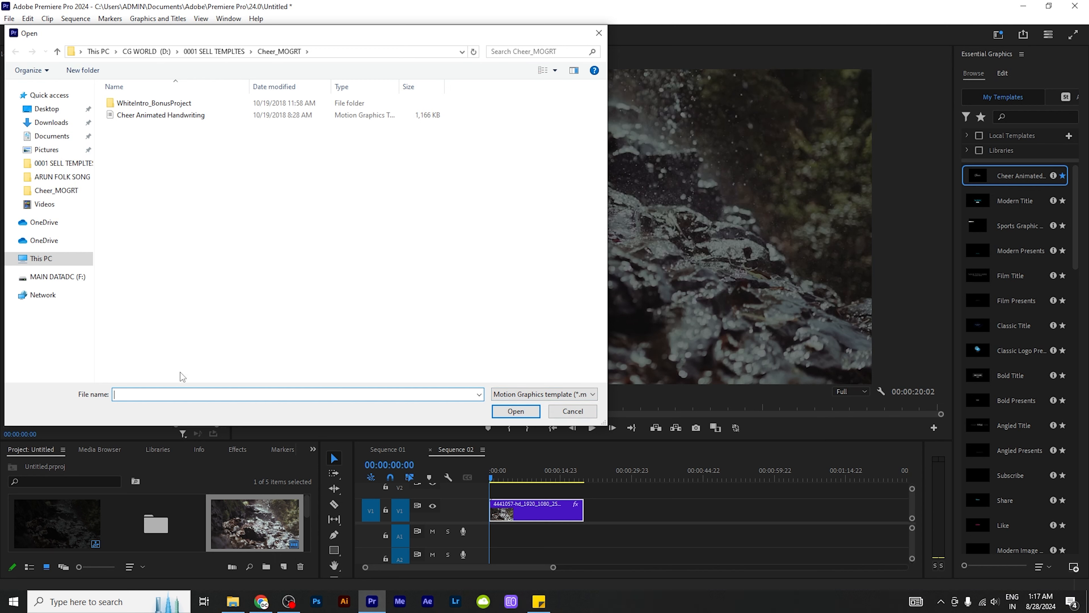
left_click(172, 115)
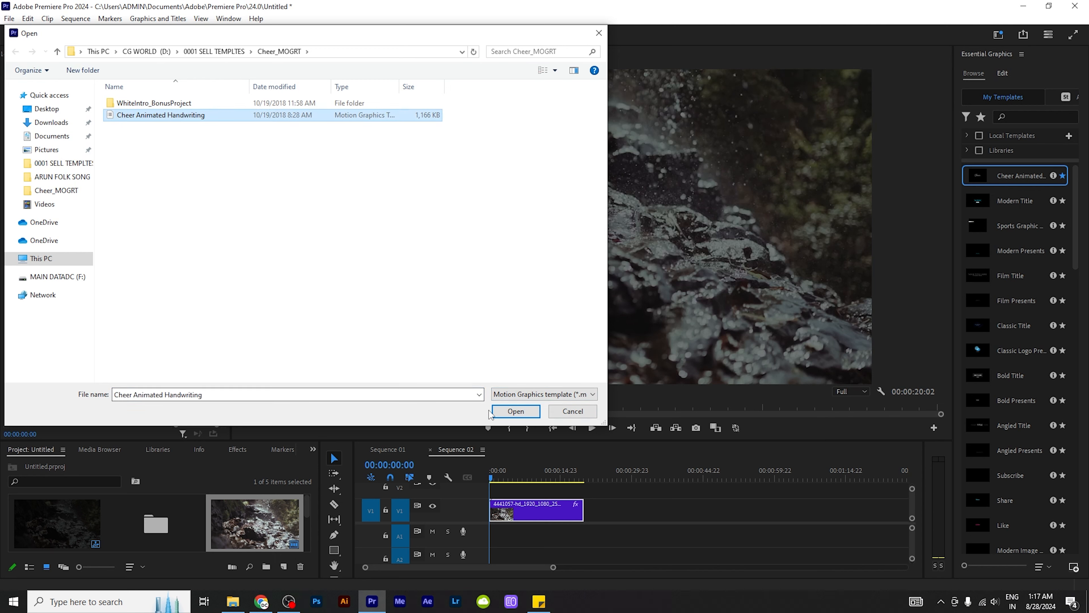
left_click(514, 412)
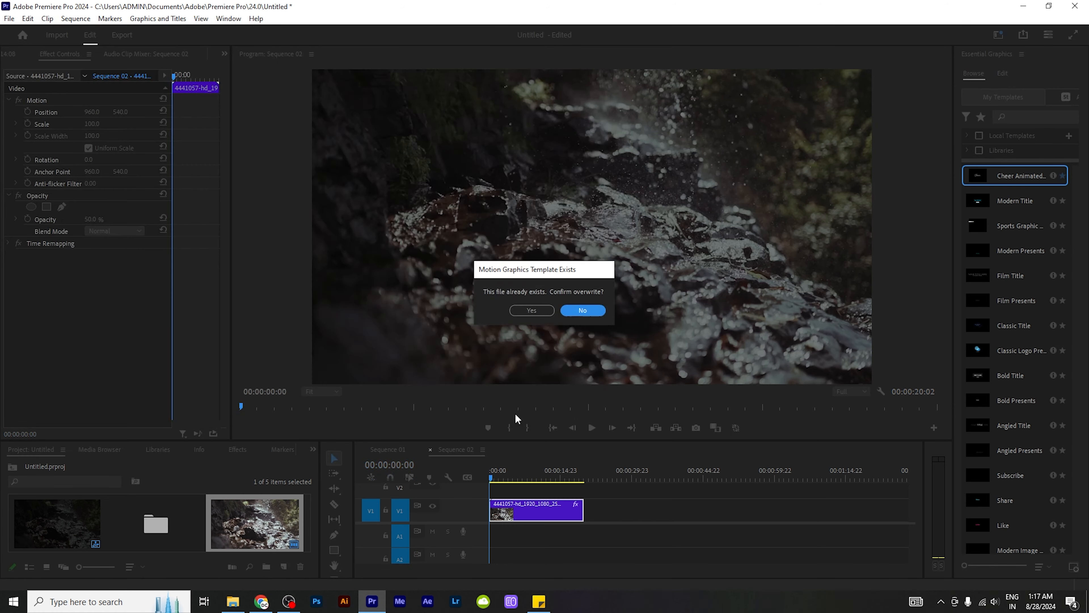
left_click(532, 311)
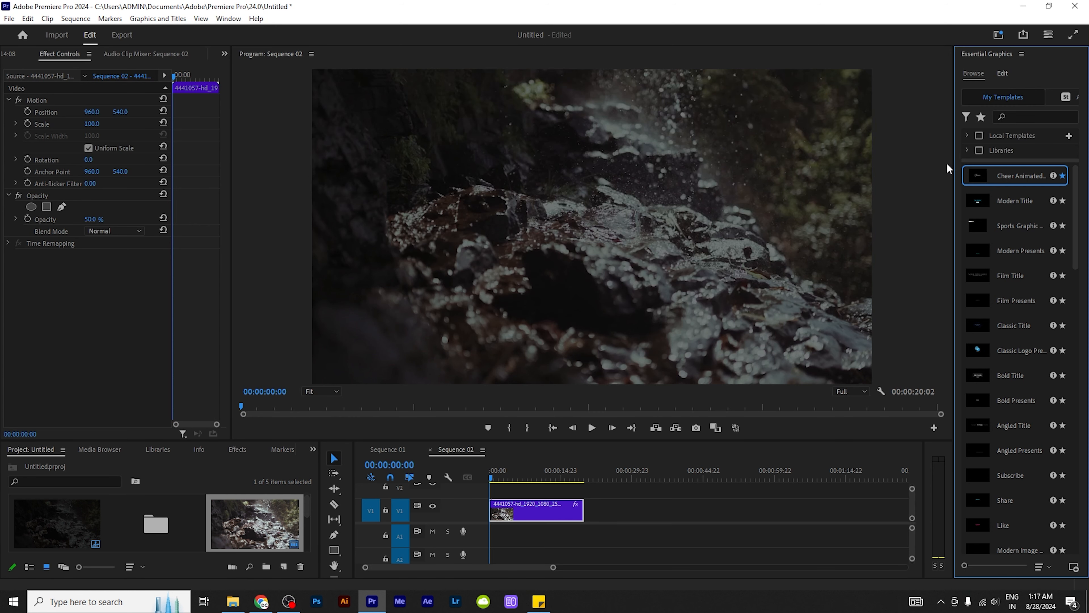
Enlarge the template thumbnails and place the Cheer Animated Handwriting template on track V2 at the start of the sequence.
left_click_drag(953, 170, 817, 184)
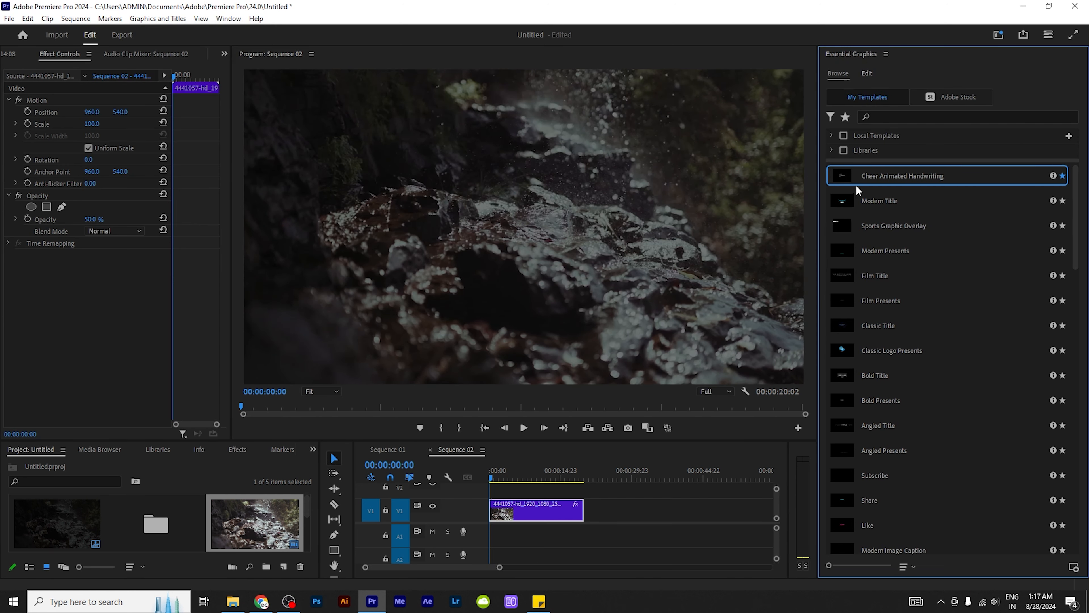
left_click(908, 569)
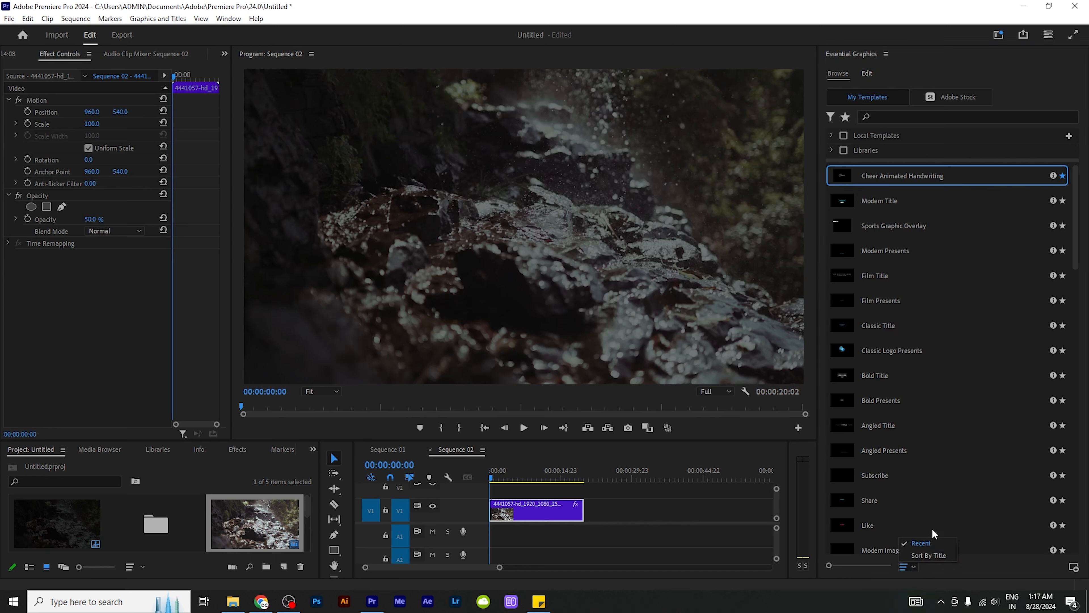
left_click_drag(850, 566, 857, 566)
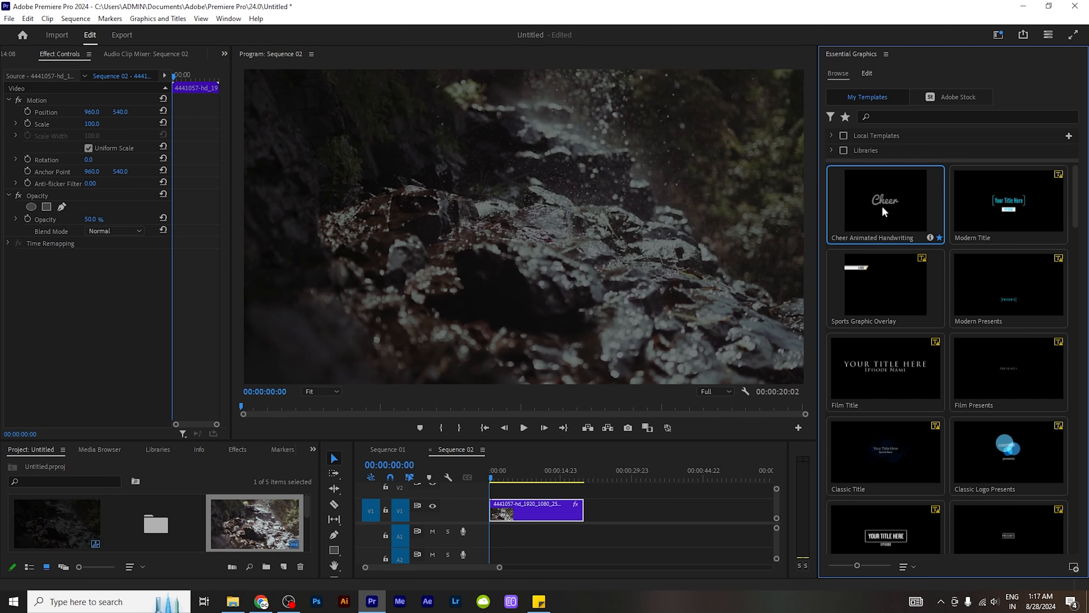
mouse_move(880, 206)
left_mouse_down()
mouse_move(591, 446)
mouse_move(553, 493)
mouse_move(491, 499)
mouse_move(518, 472)
mouse_move(540, 471)
mouse_move(550, 478)
mouse_move(494, 487)
left_mouse_up()
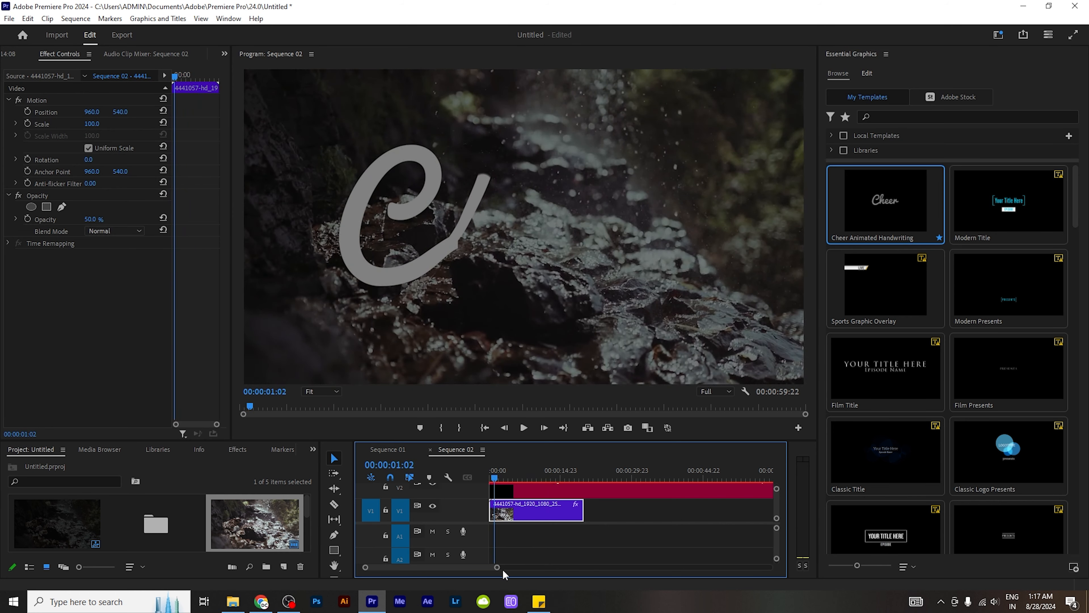
left_click_drag(497, 567, 549, 567)
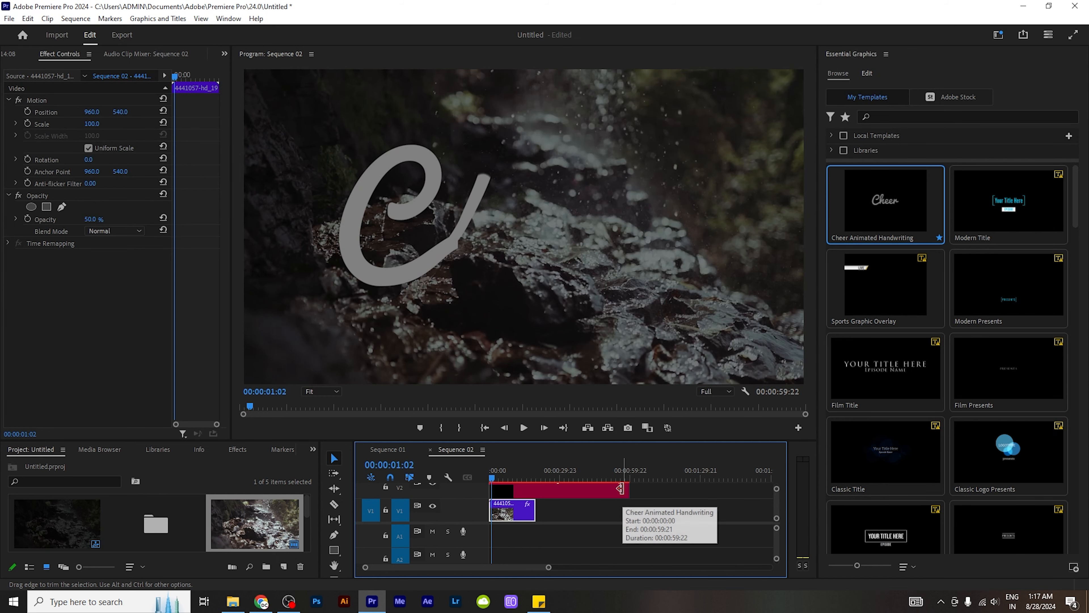
Change the source text of the handwriting graphic on V2 to "Hello".
left_click(532, 486)
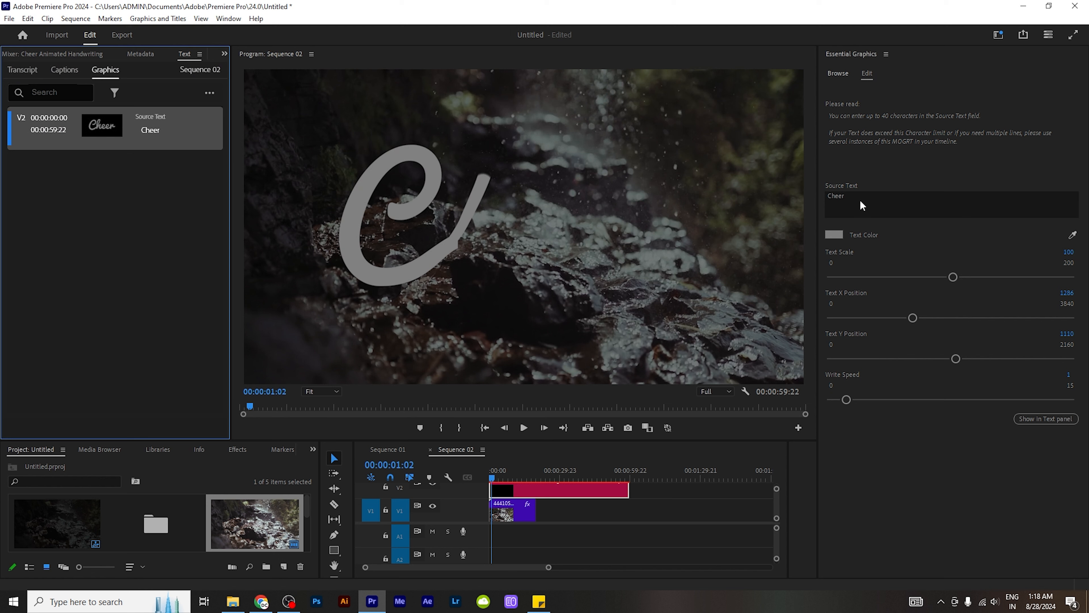
left_click(840, 206)
double_click(842, 196)
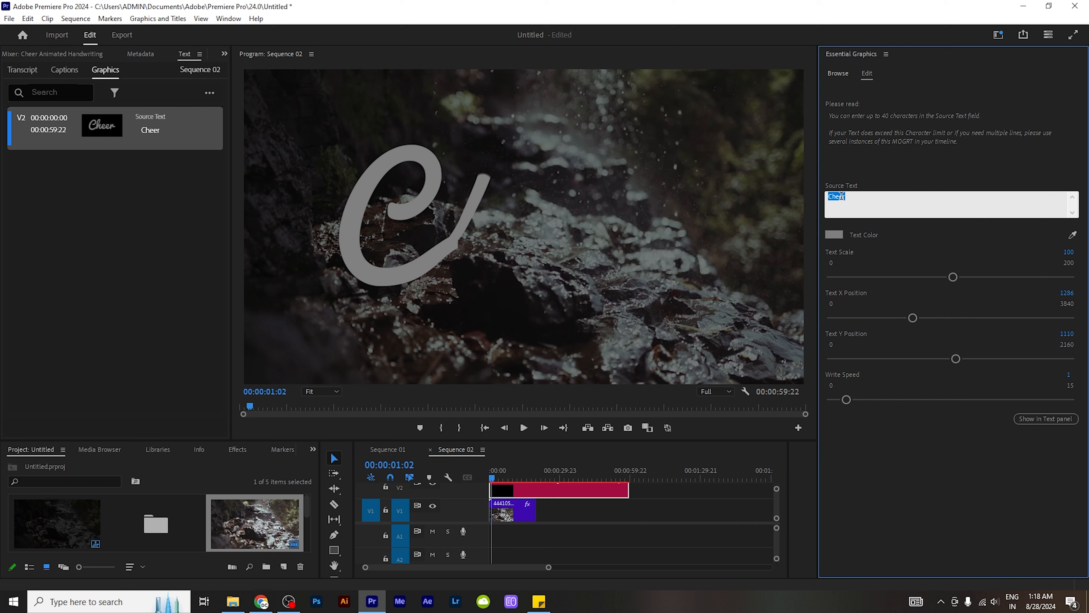
type("Hello")
left_click(652, 494)
Play back the handwriting animation and move the playhead to 00:00:12:19.
left_click(494, 473)
key("space")
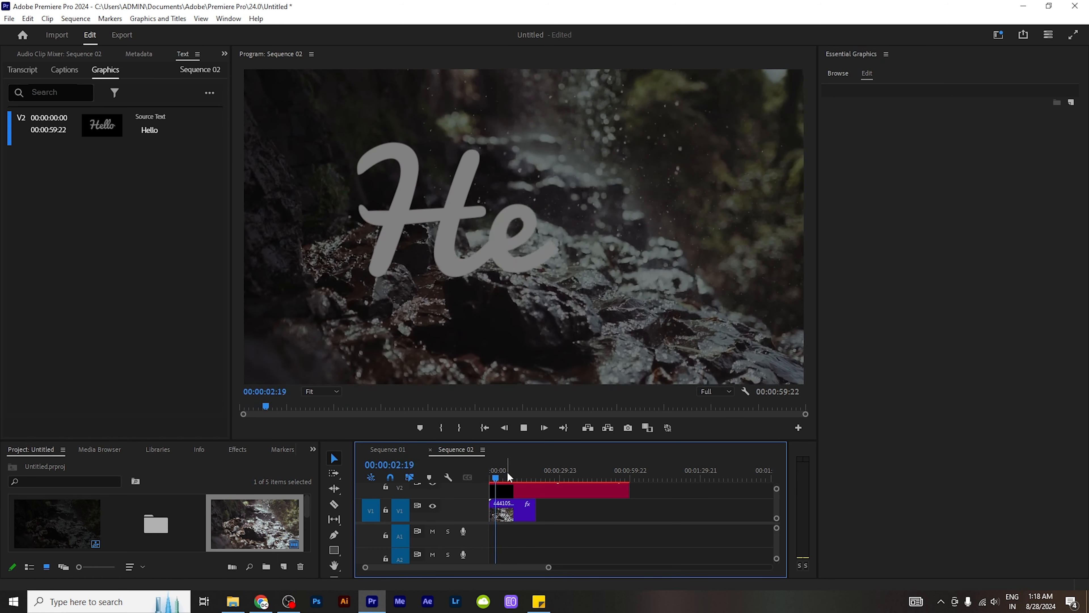
left_click_drag(518, 475, 519, 477)
Change the text color of the handwriting graphic on V2 to white.
left_click(527, 490)
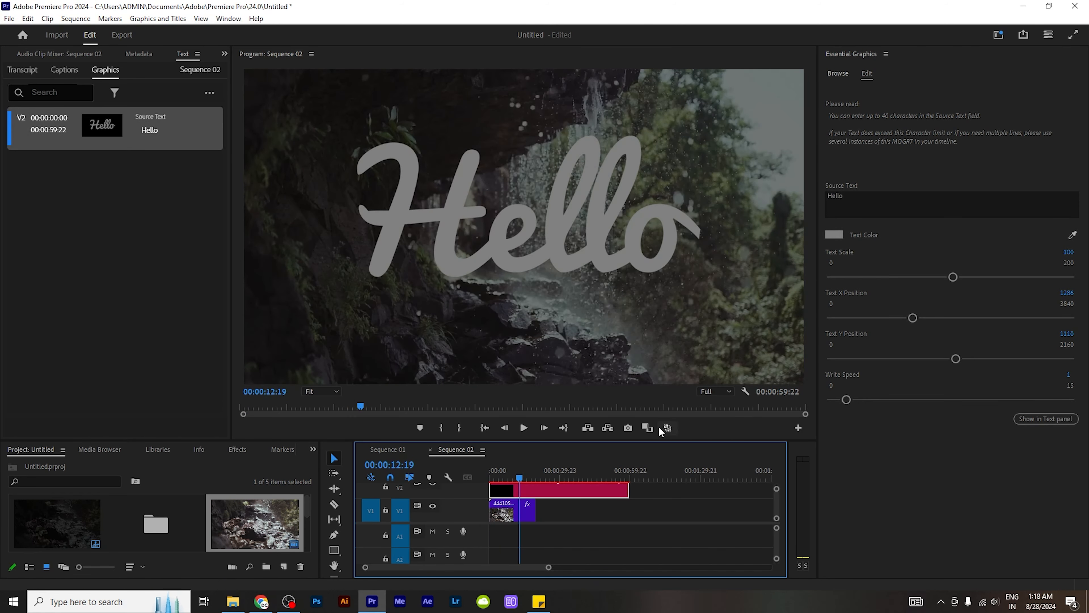
left_click(834, 240)
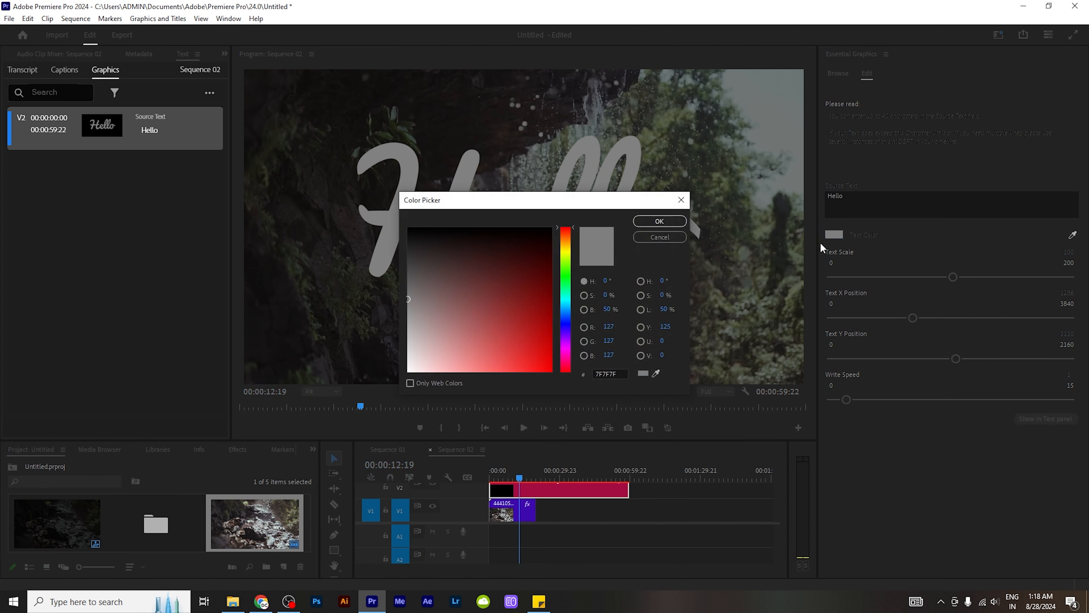
left_click(409, 369)
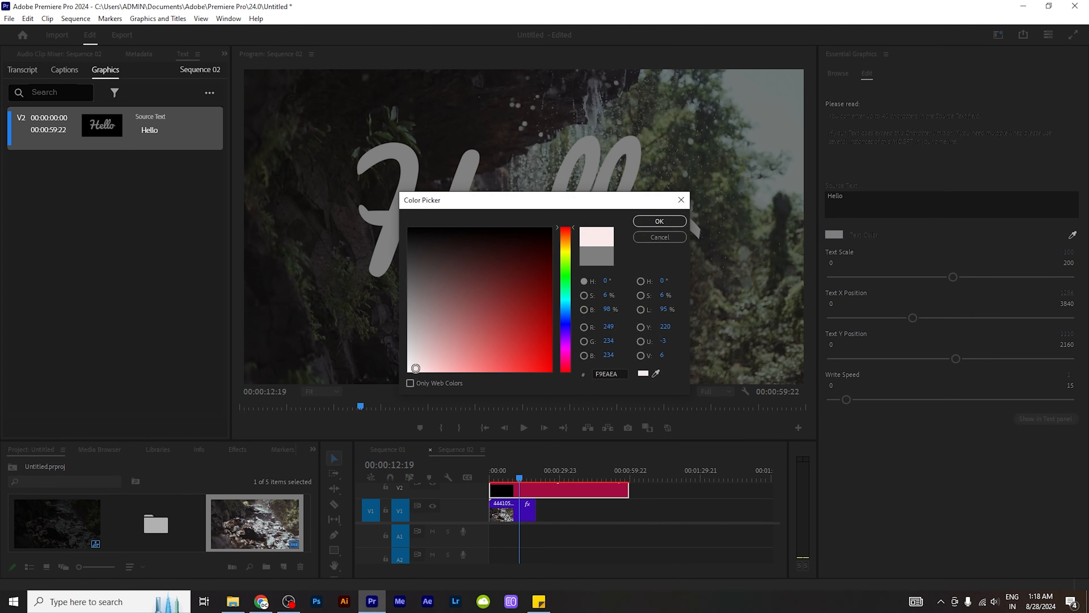
left_click(649, 227)
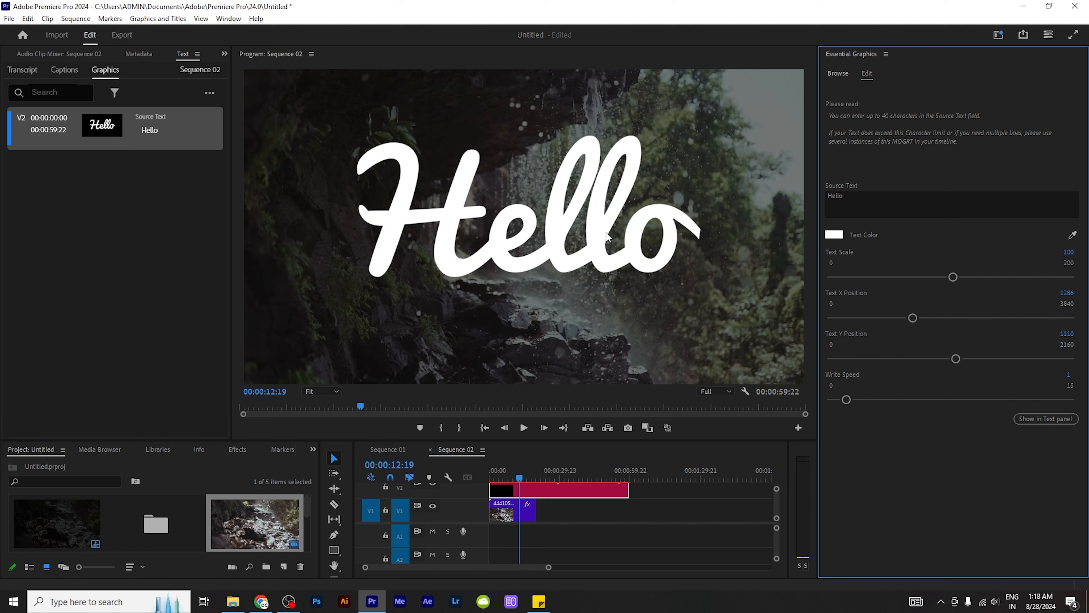
Set the opacity of the stream clip on V1 to 16% and play back the title animation from the sequence start.
left_click(524, 511)
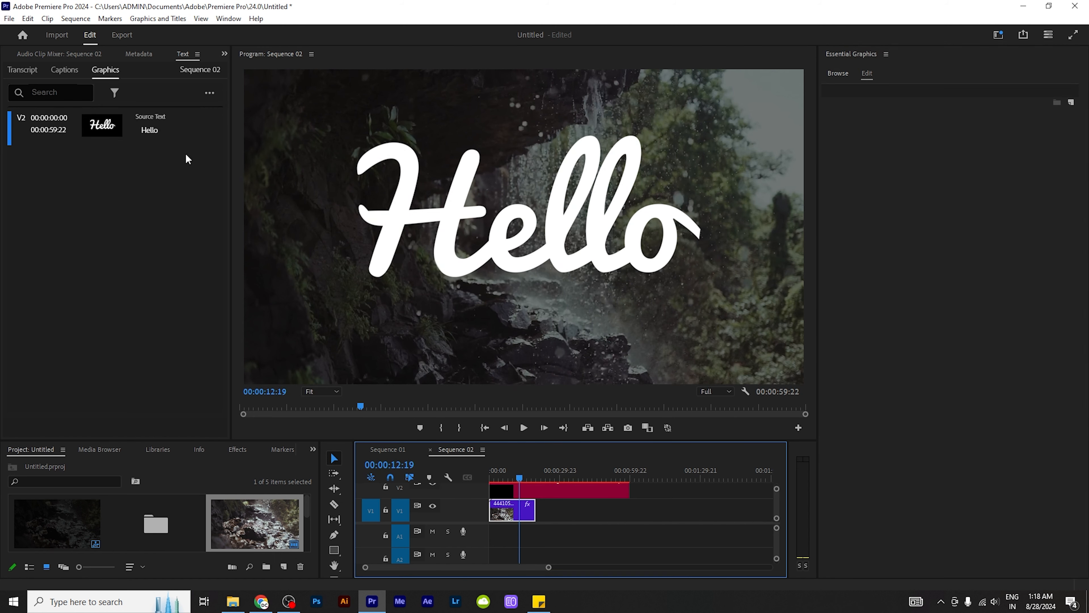
left_click(67, 54)
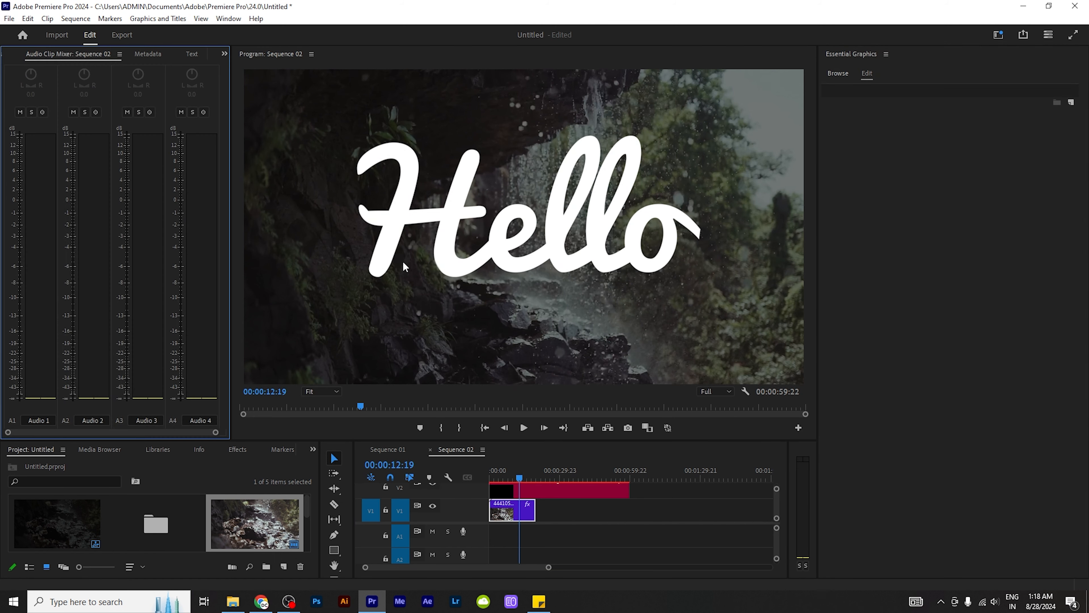
left_click(225, 55)
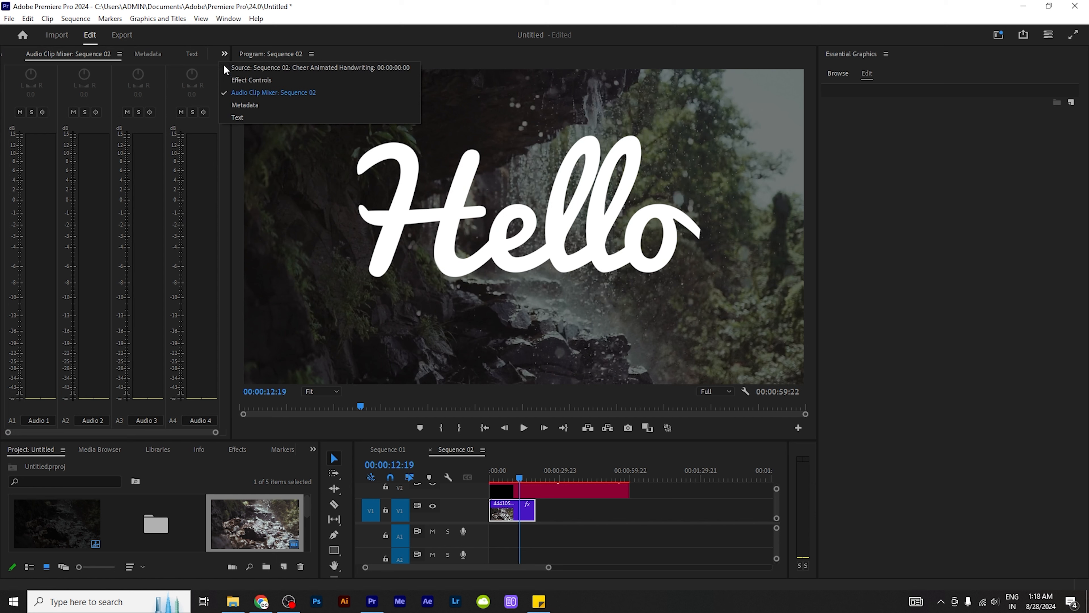
left_click(260, 78)
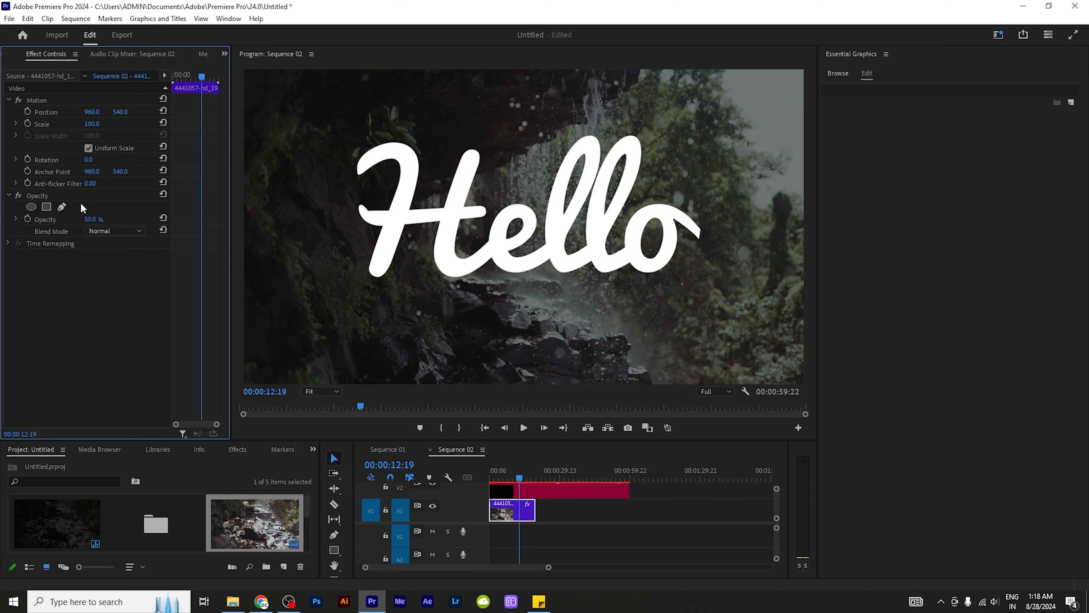
left_click(514, 513)
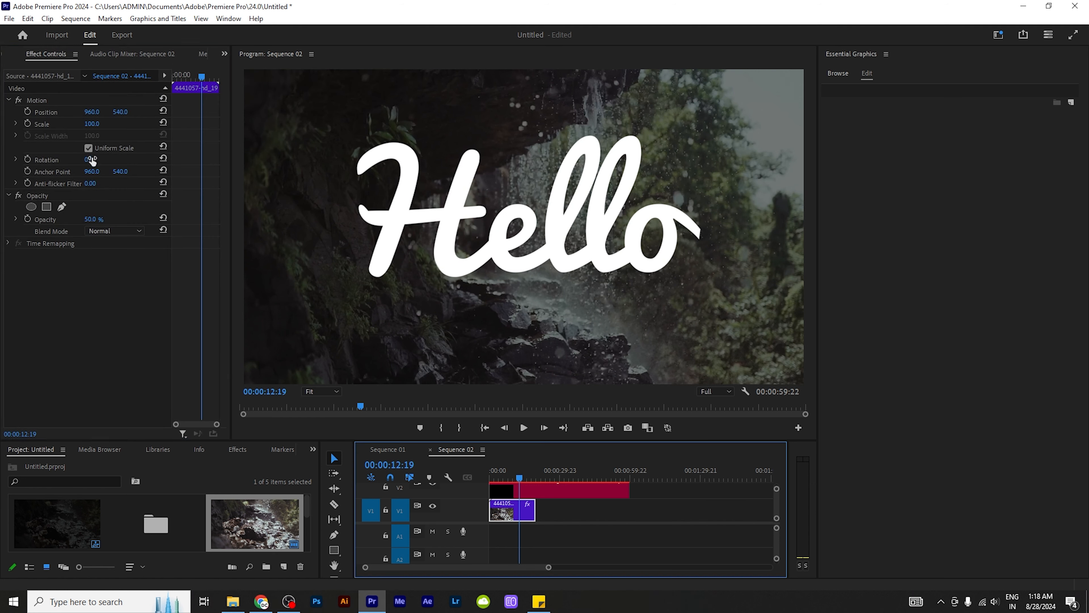
left_click_drag(96, 218, 81, 219)
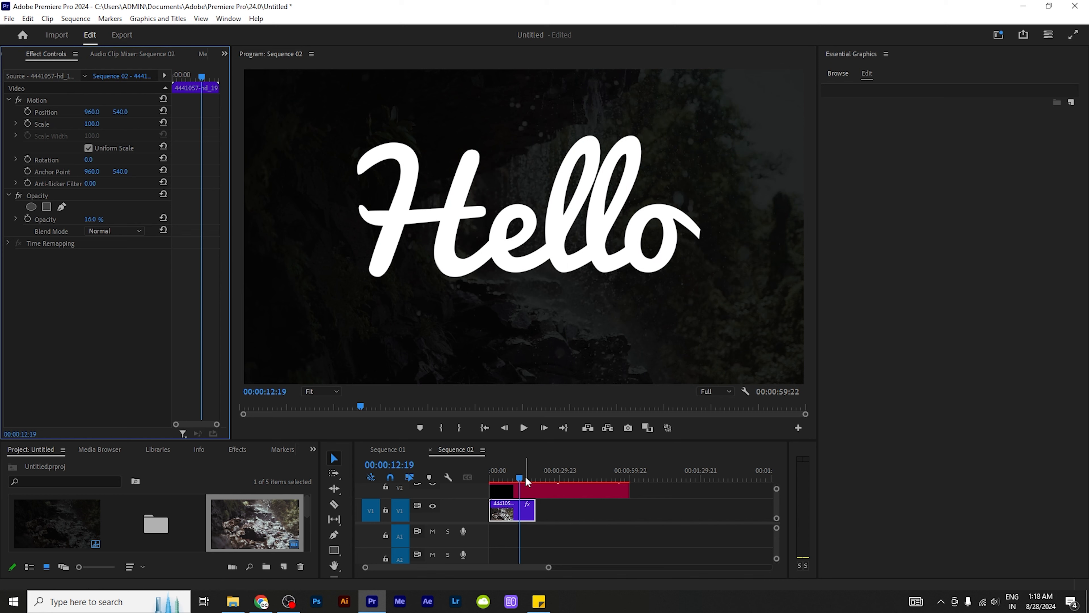
left_click_drag(525, 477, 454, 481)
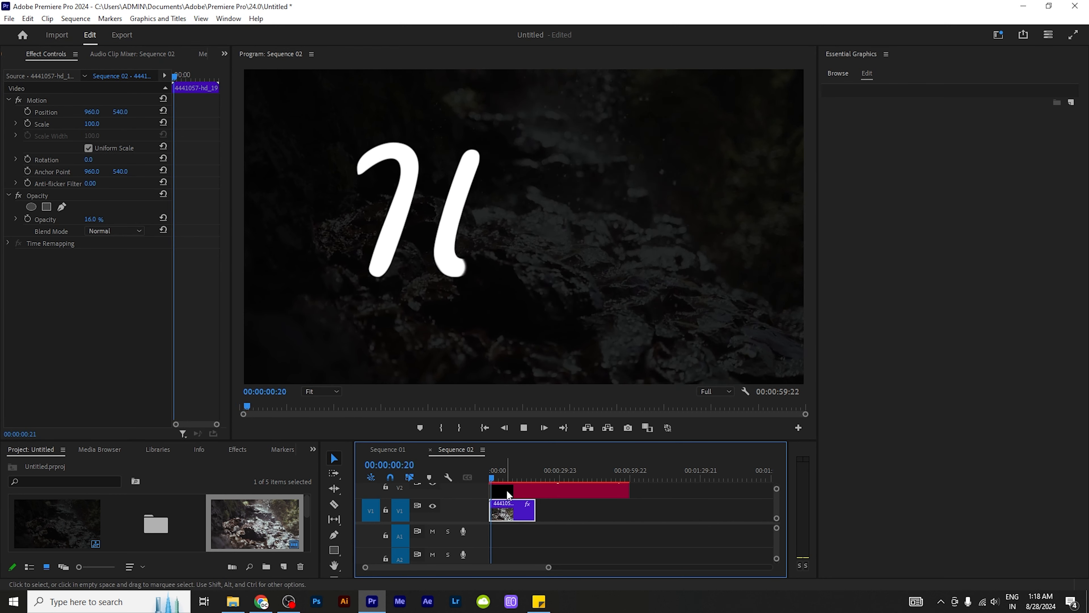
key("space")
Set the handwriting graphic's Text Scale to 75, play back the animation and move the playhead to 00:00:08:11.
left_click(516, 492)
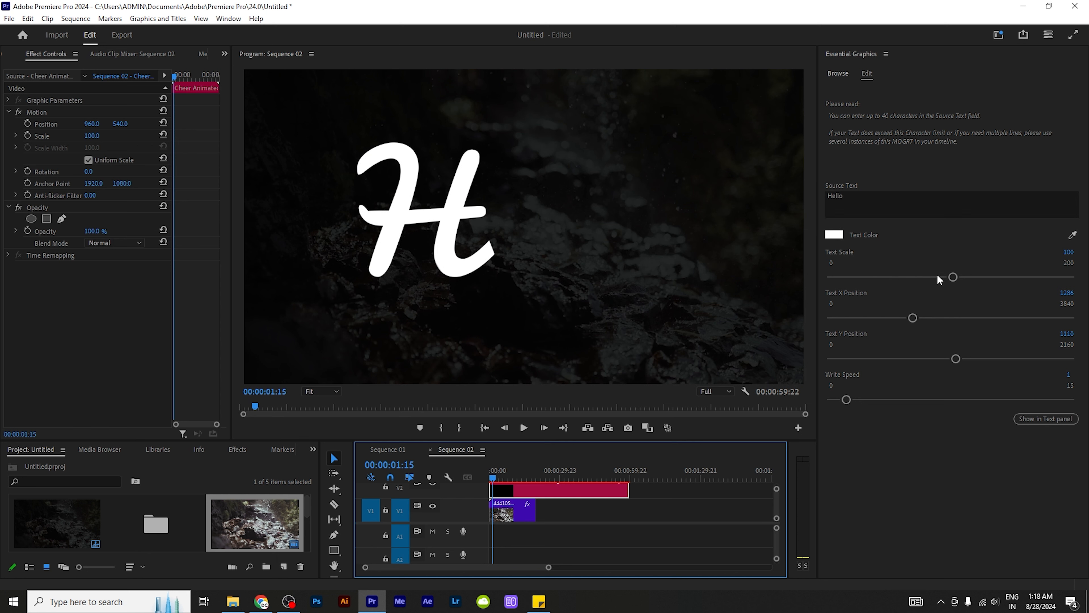
left_click_drag(944, 276, 920, 279)
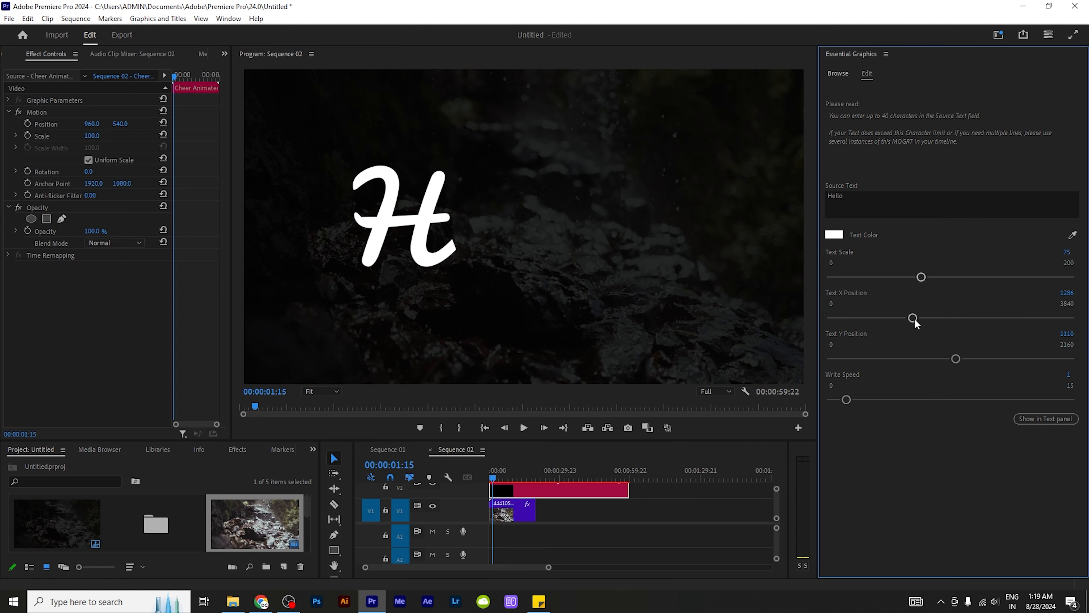
left_click(523, 428)
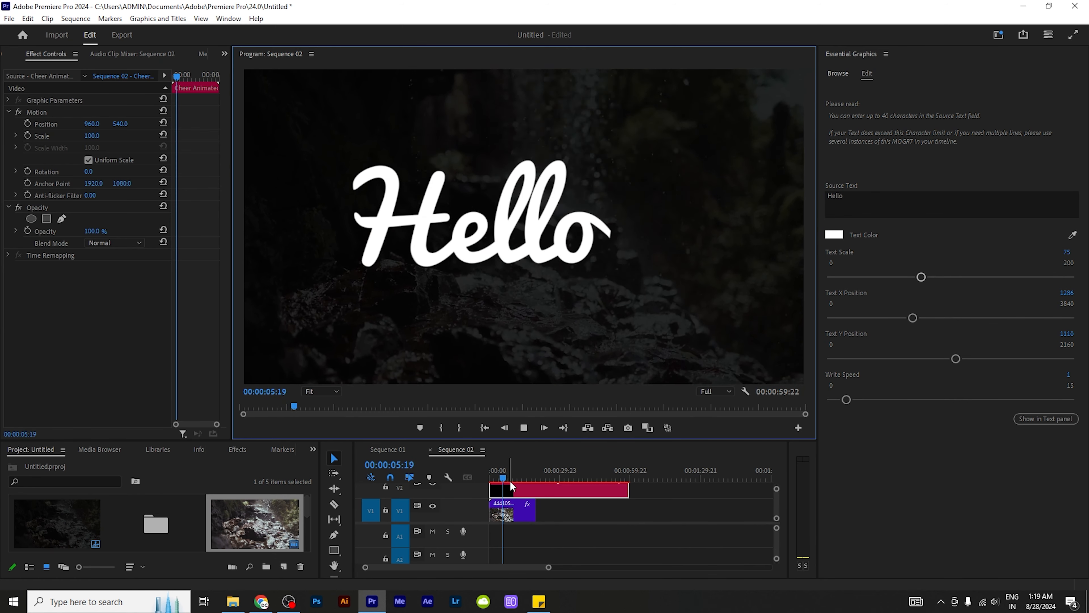
left_click(510, 471)
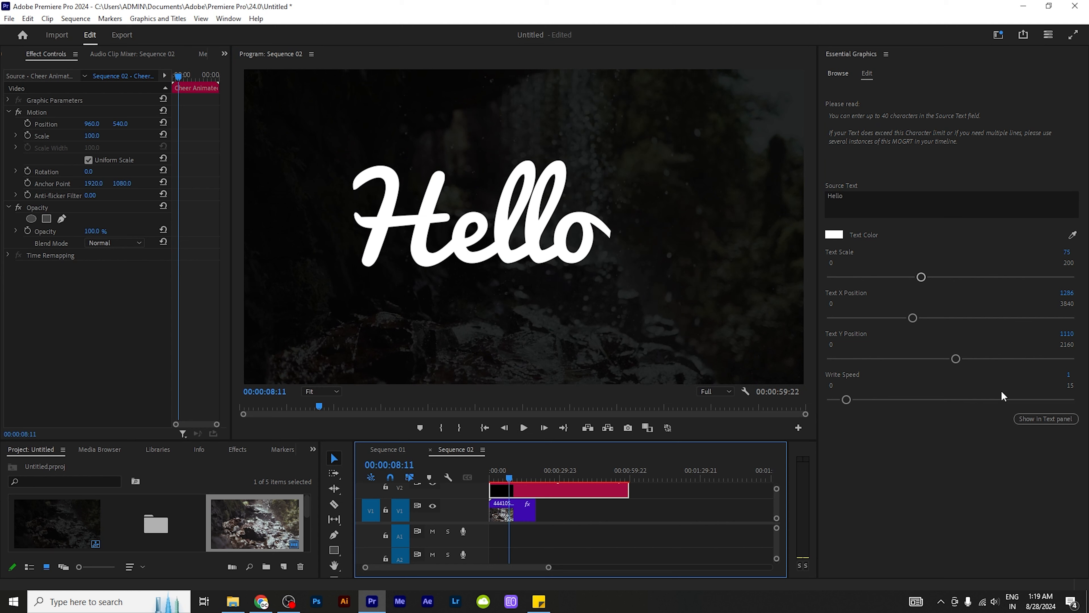
Set the Write Speed of the handwriting graphic to 2.
left_click(843, 380)
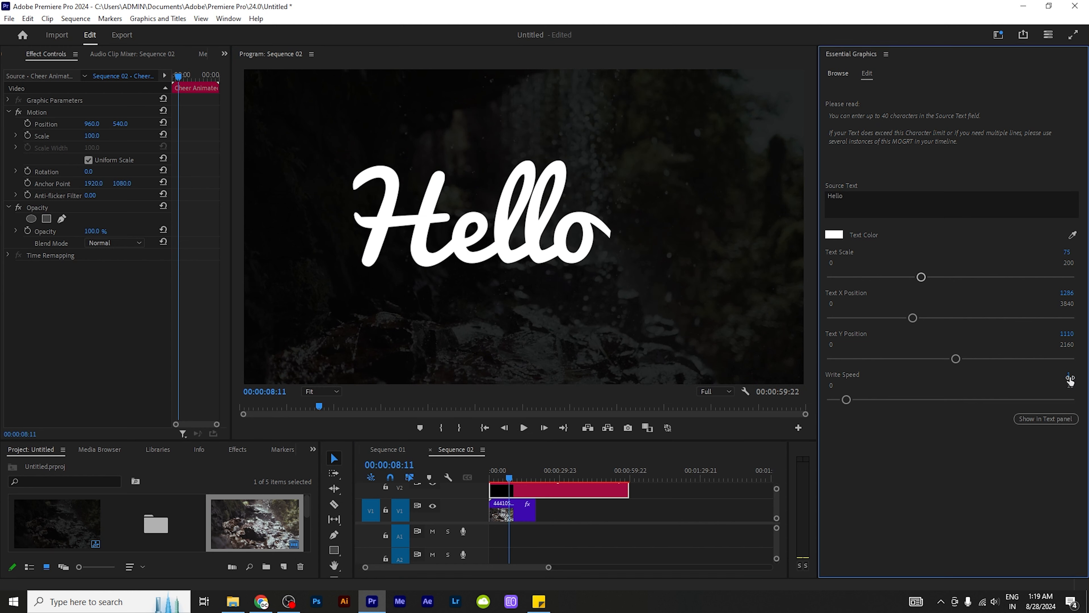
left_click(1070, 378)
type("2")
key("Return")
Play back the handwriting animation from the start, move the playhead to 00:00:06:01 and make the timeline area taller.
left_click(502, 479)
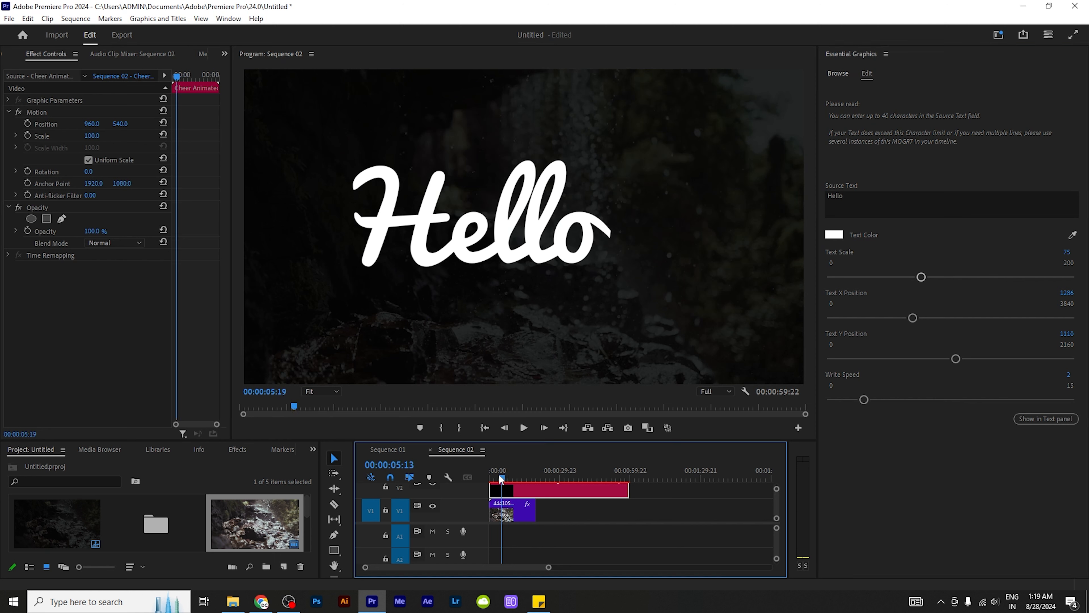
left_click_drag(502, 479, 491, 478)
left_click(527, 425)
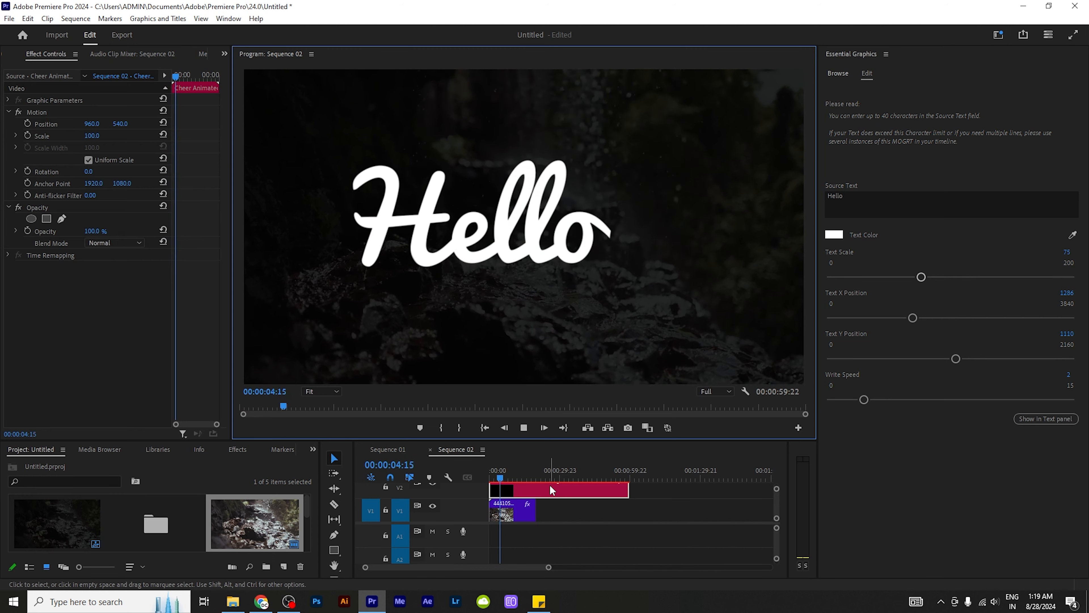
left_click(504, 476)
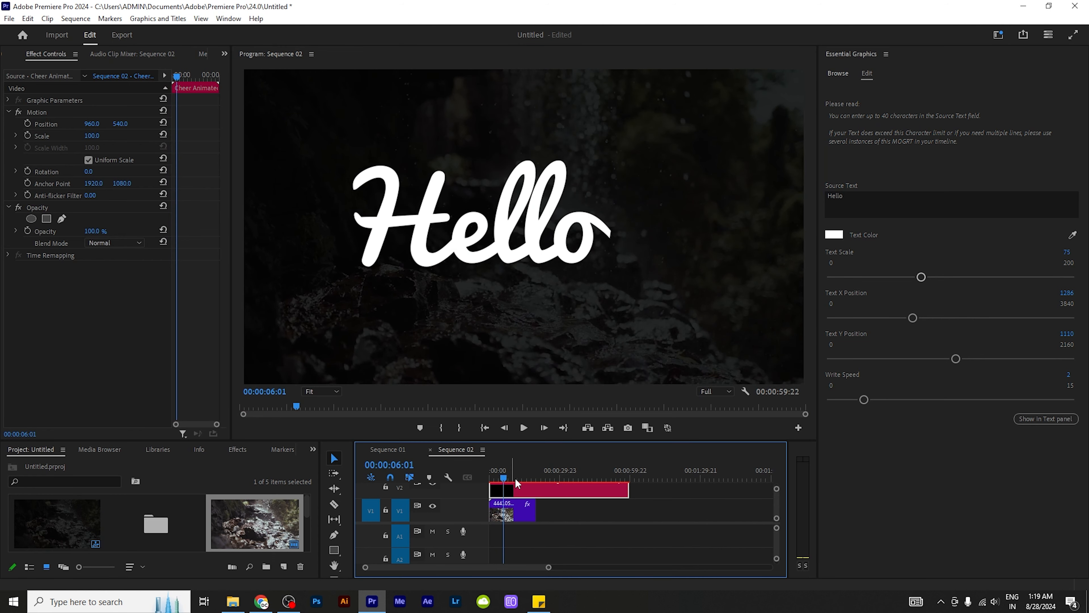
left_click_drag(533, 444, 533, 408)
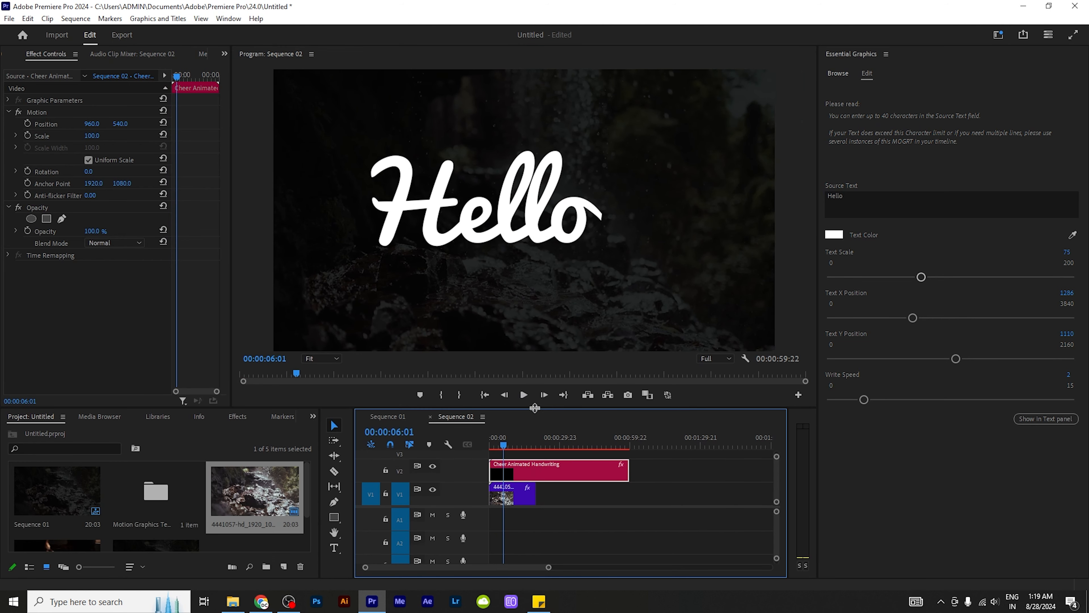
Try "Hello cg world" as the source text, check it at 00:00:17:03, and undo the text change.
left_click(850, 201)
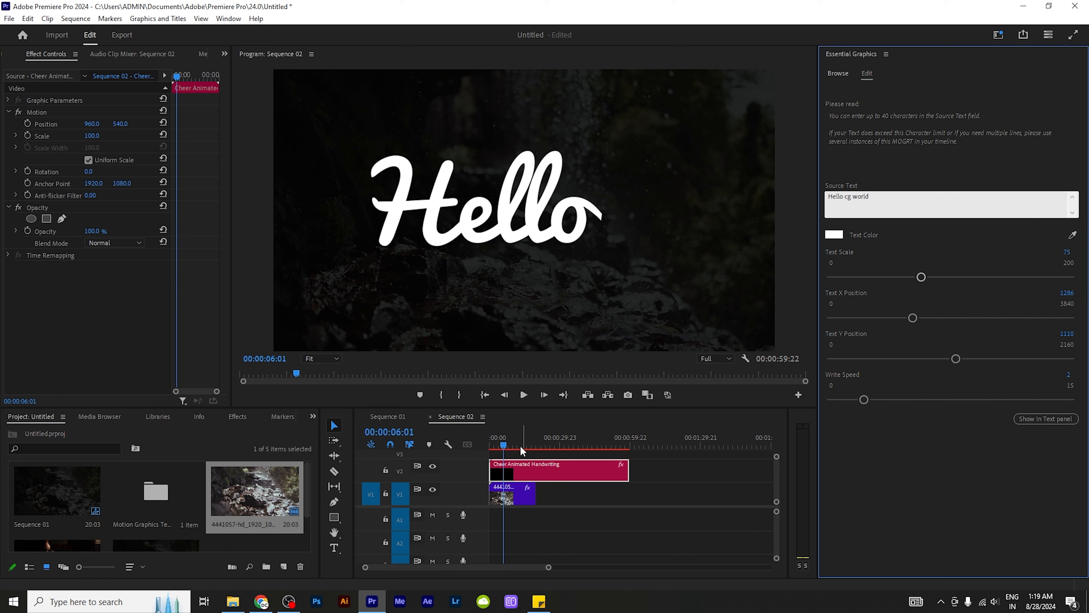
left_click_drag(514, 446, 531, 454)
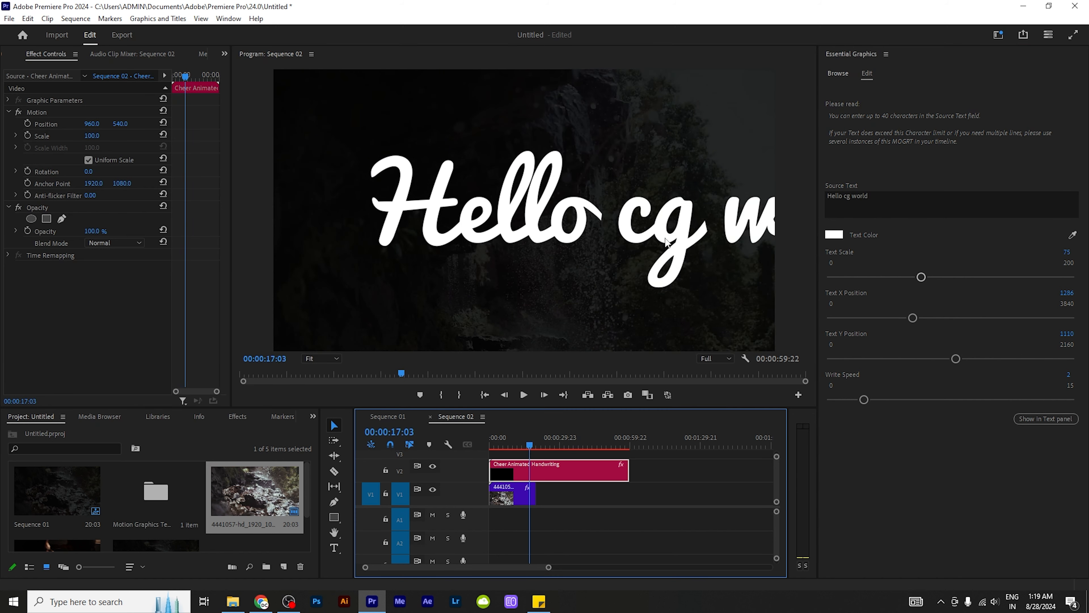
key("ctrl+z")
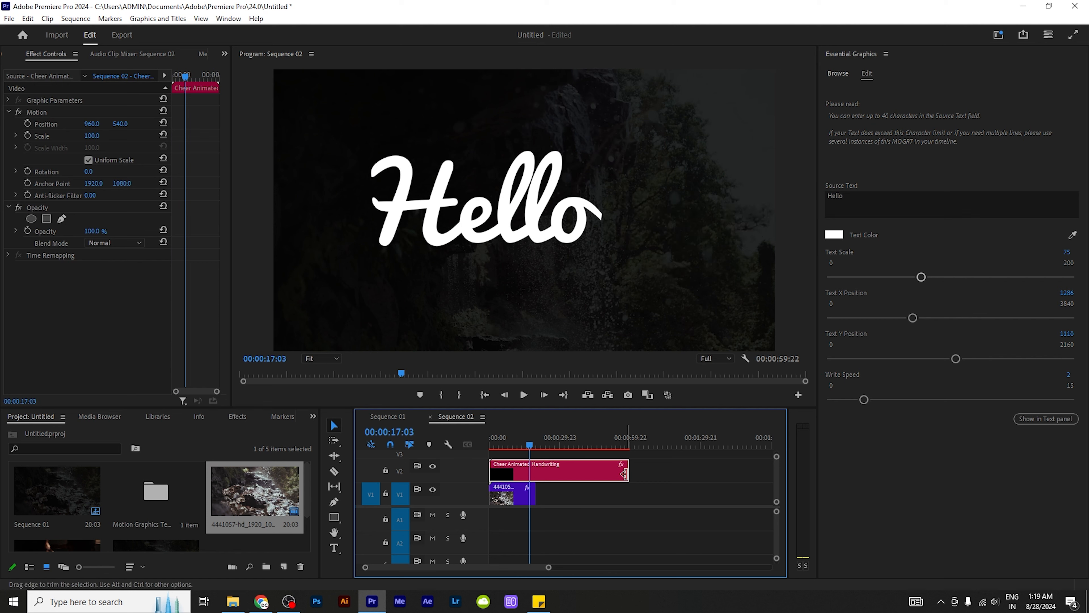
Trim the end of the handwriting graphic to match the stream clip below and play it back from the start to 00:00:03:14.
left_click_drag(627, 472, 535, 496)
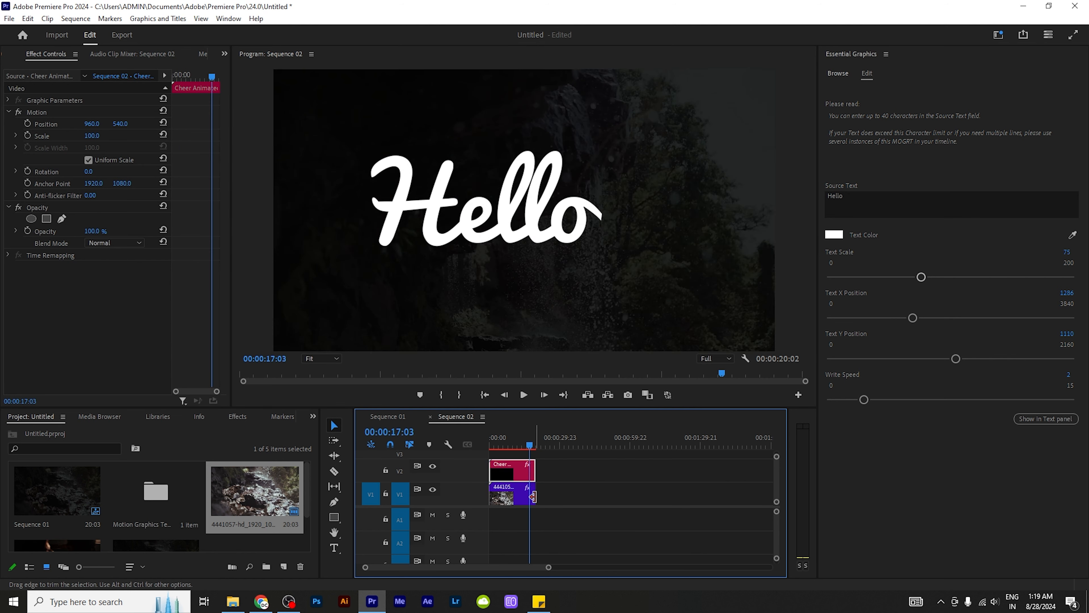
left_click(519, 442)
left_click_drag(519, 441, 473, 453)
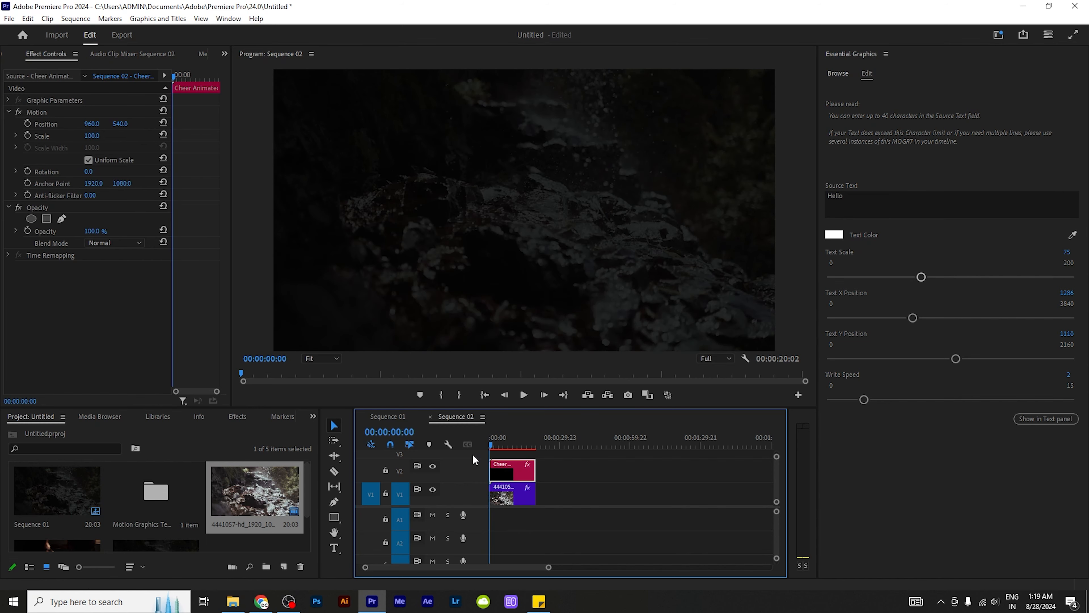
key("space")
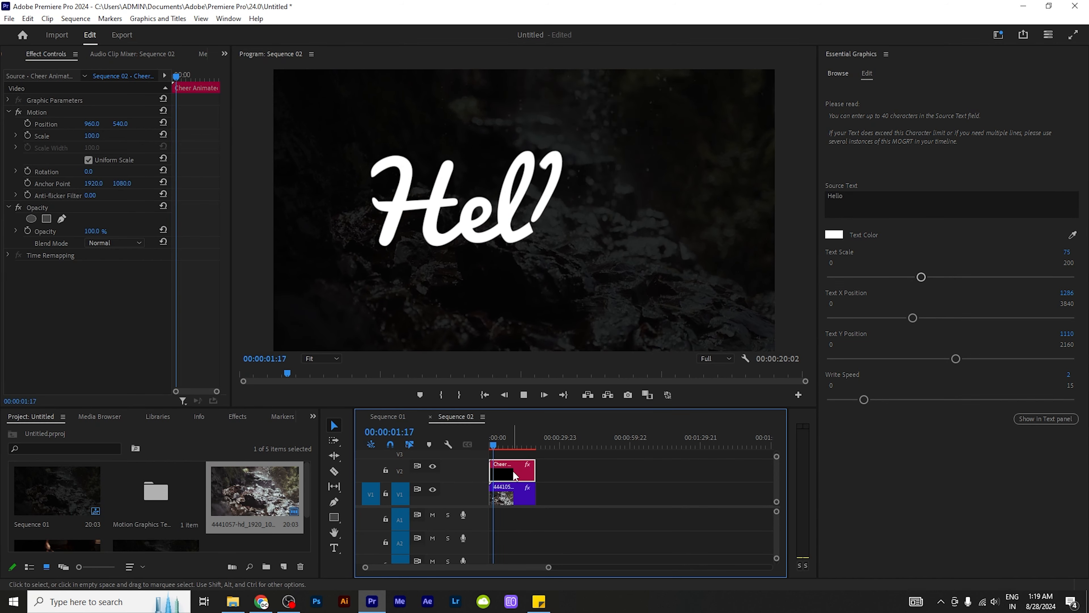
key("space")
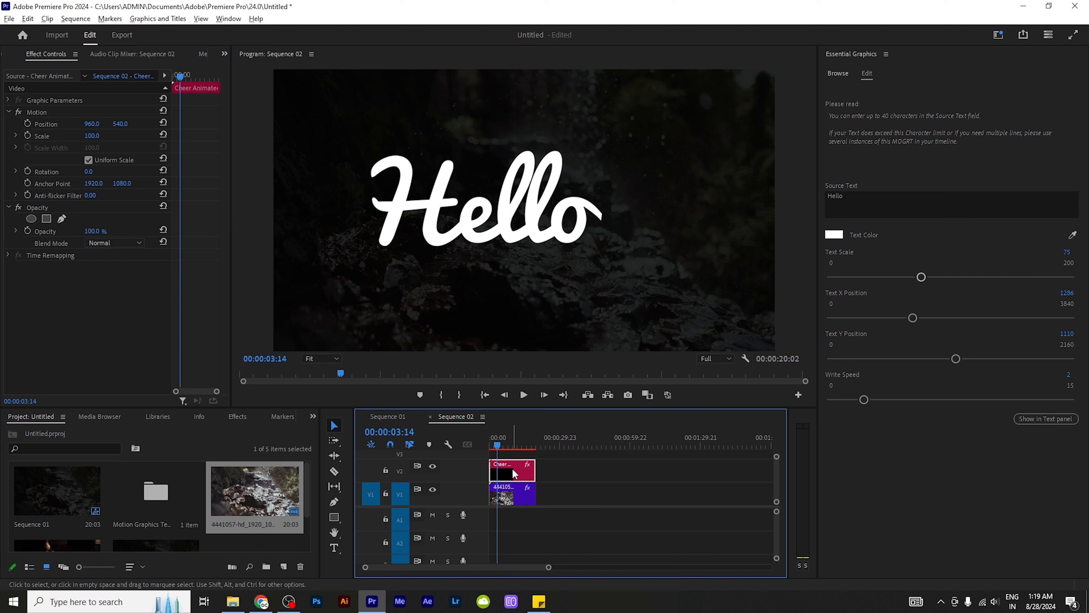
Duplicate the handwriting graphic on V2 and the stream clip on V1, placing each copy directly after its original.
key("alt")
key("alt")
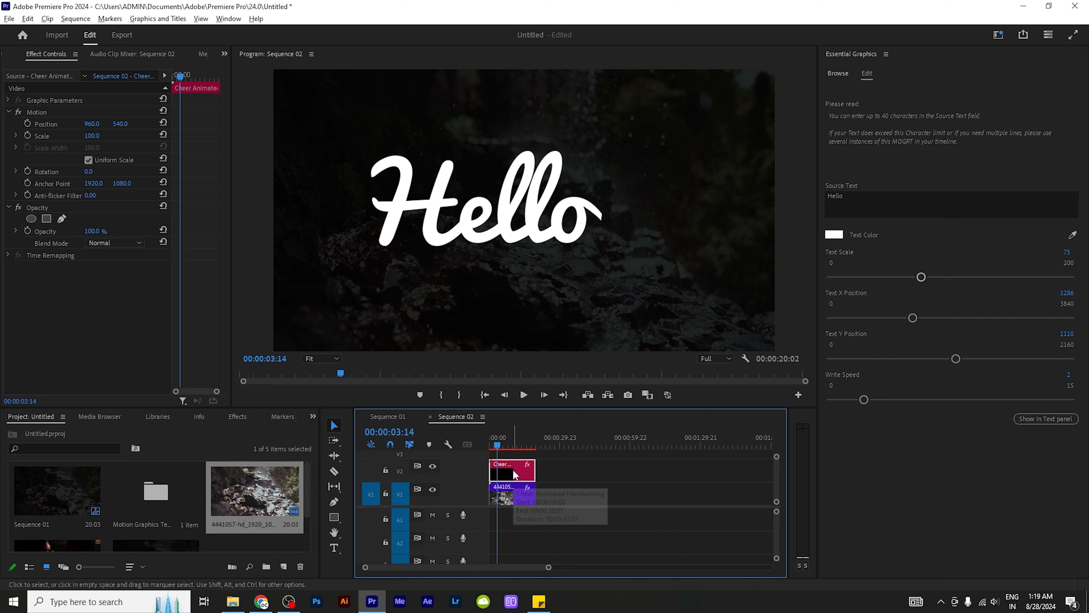
left_click_drag(513, 469, 550, 446)
left_click(541, 445)
key("space")
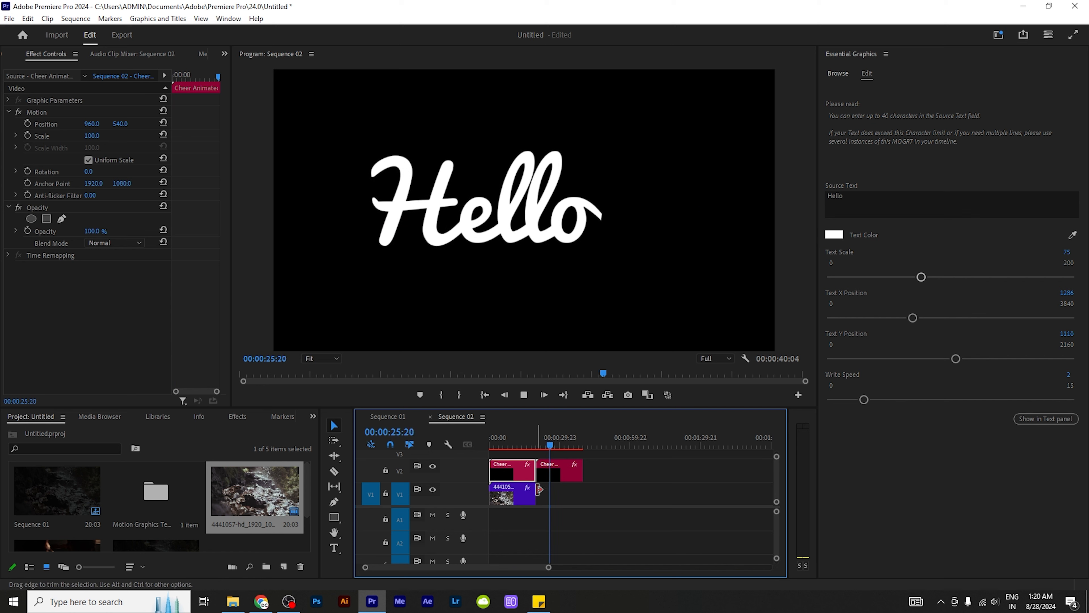
left_click_drag(536, 489, 569, 496)
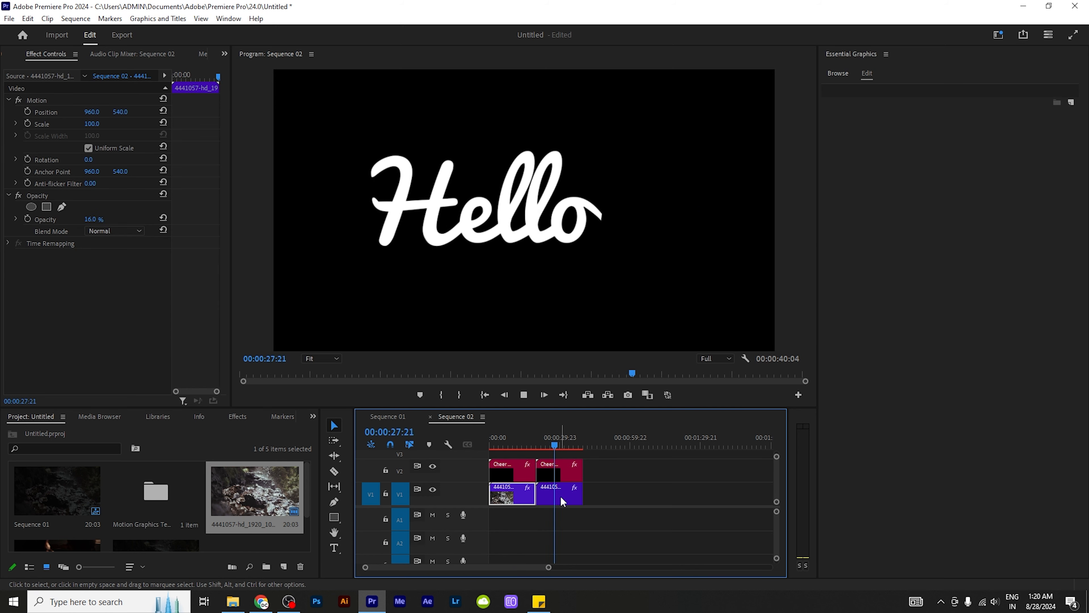
key("space")
Replace the source text of the second handwriting graphic on V2 with "everyone".
left_click(556, 470)
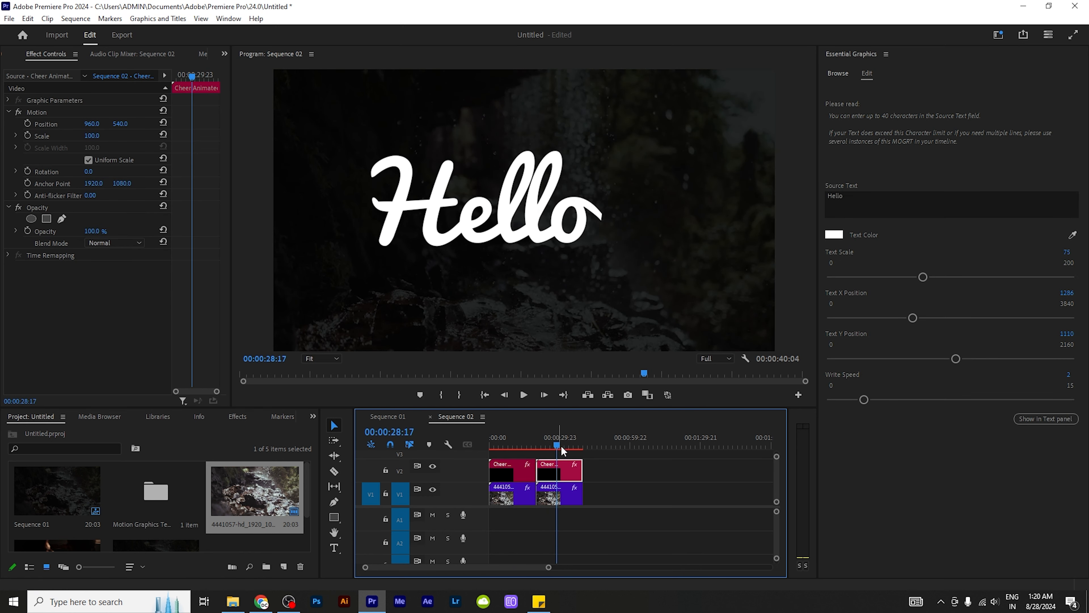
left_click(836, 199)
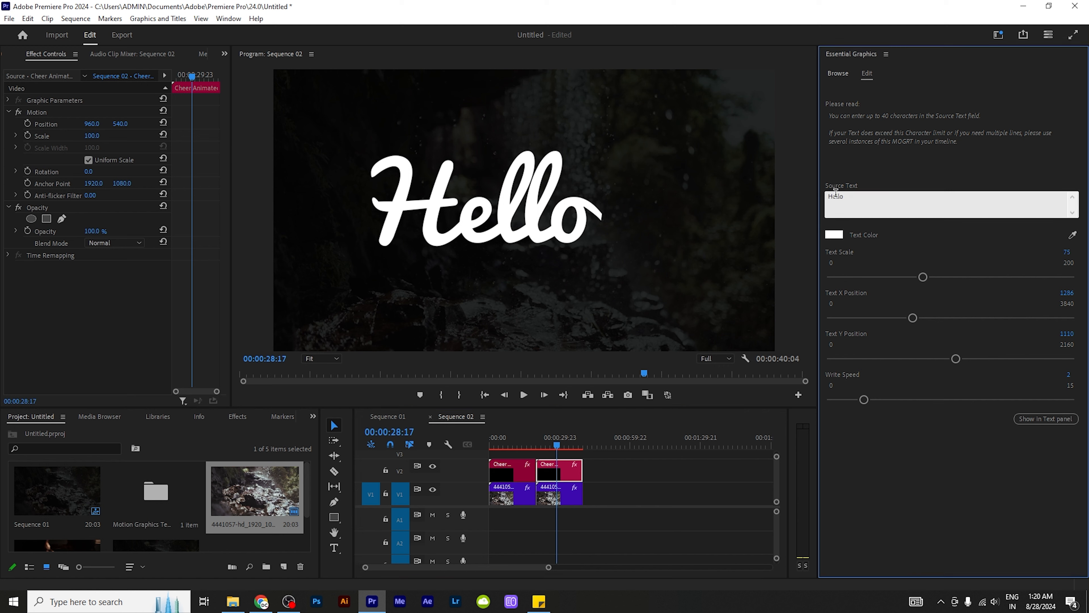
double_click(836, 195)
key("alt+Tab")
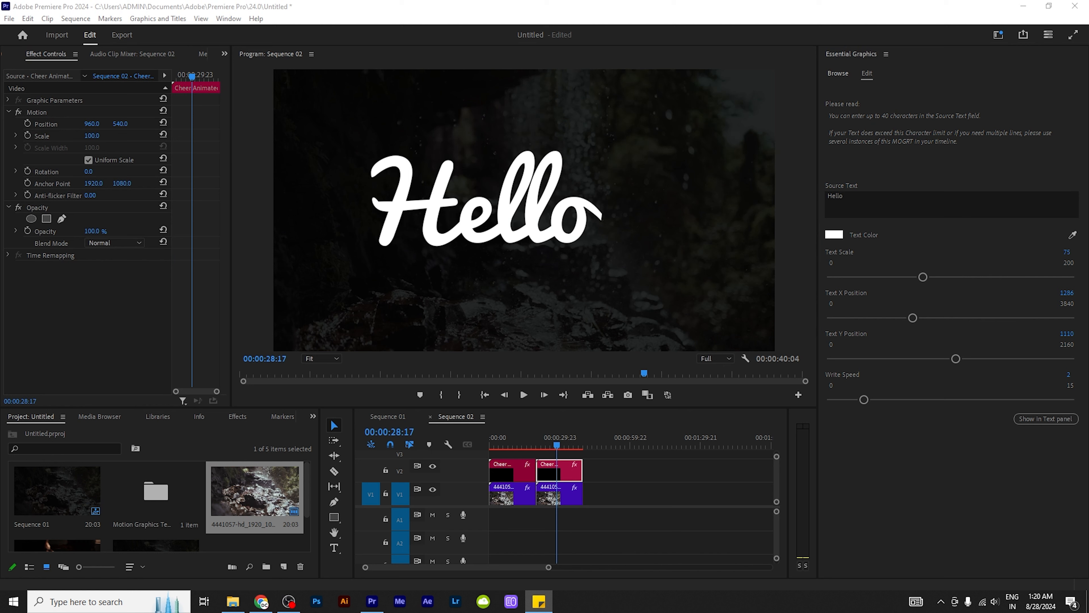
left_click(833, 195)
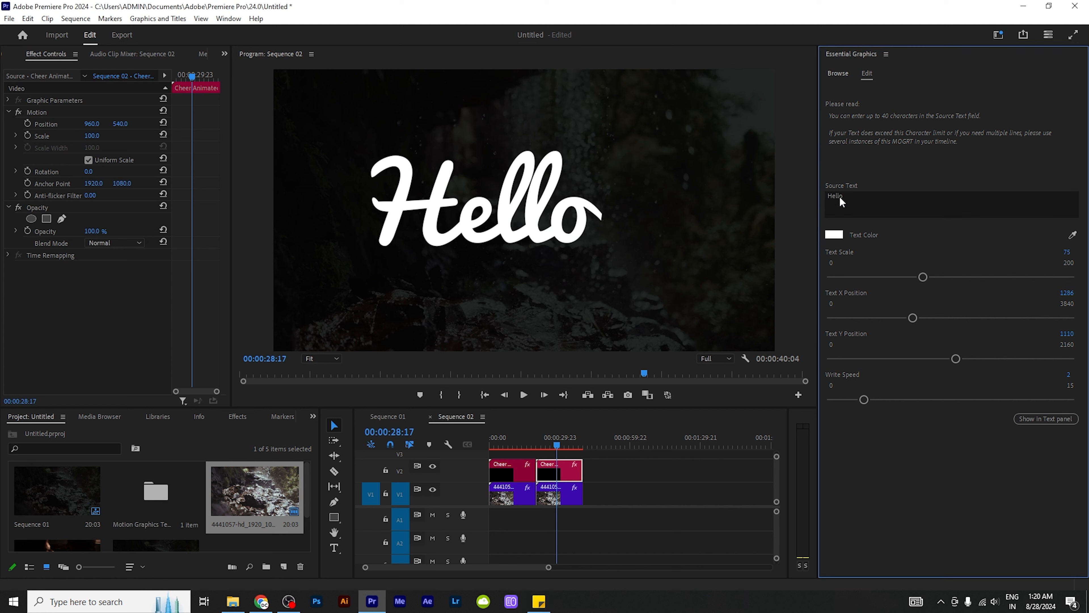
left_click(839, 196)
double_click(839, 195)
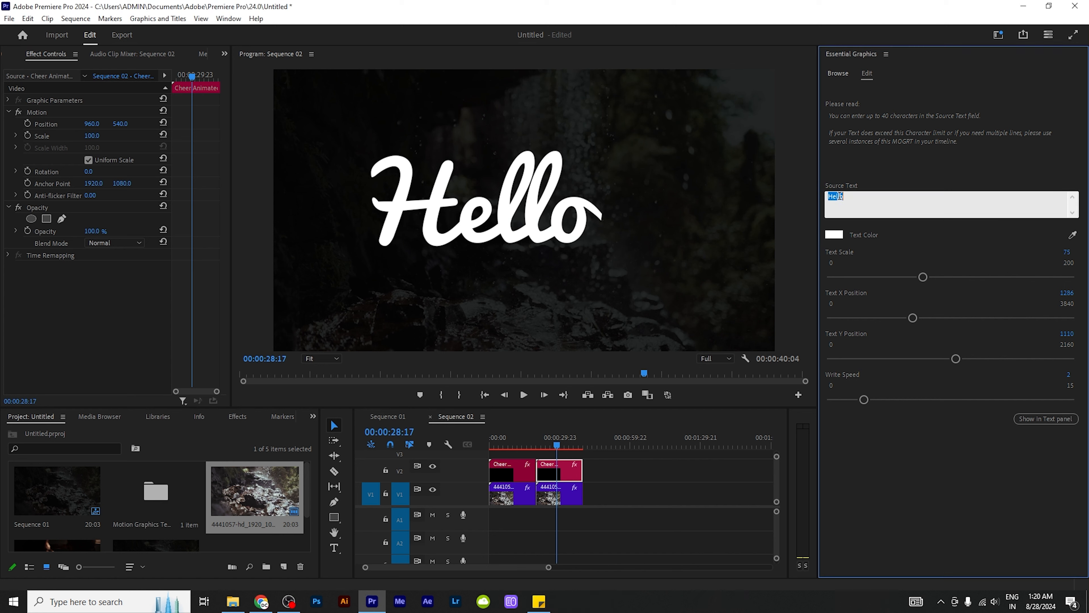
type("everyone")
Play back the second handwriting graphic's writing animation and stop at 00:00:24:14.
left_click(542, 444)
key("space")
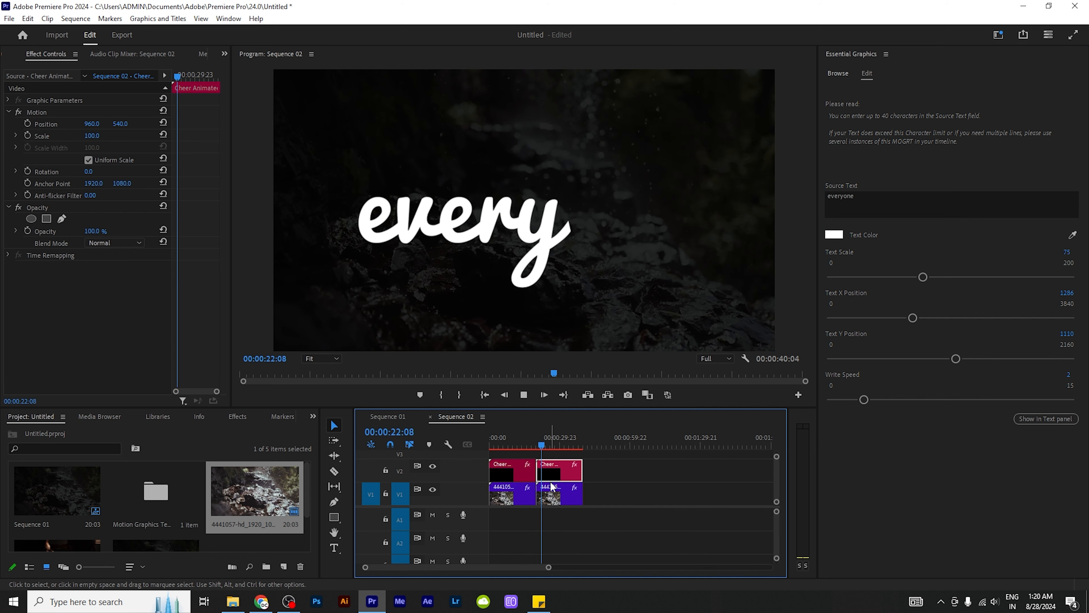
left_click(528, 445)
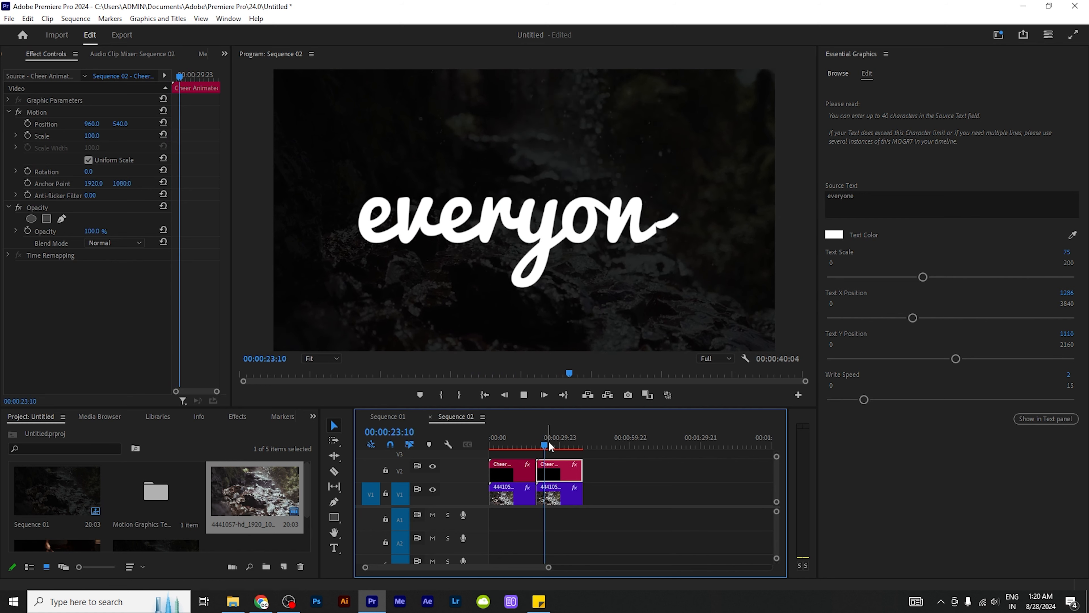
key("space")
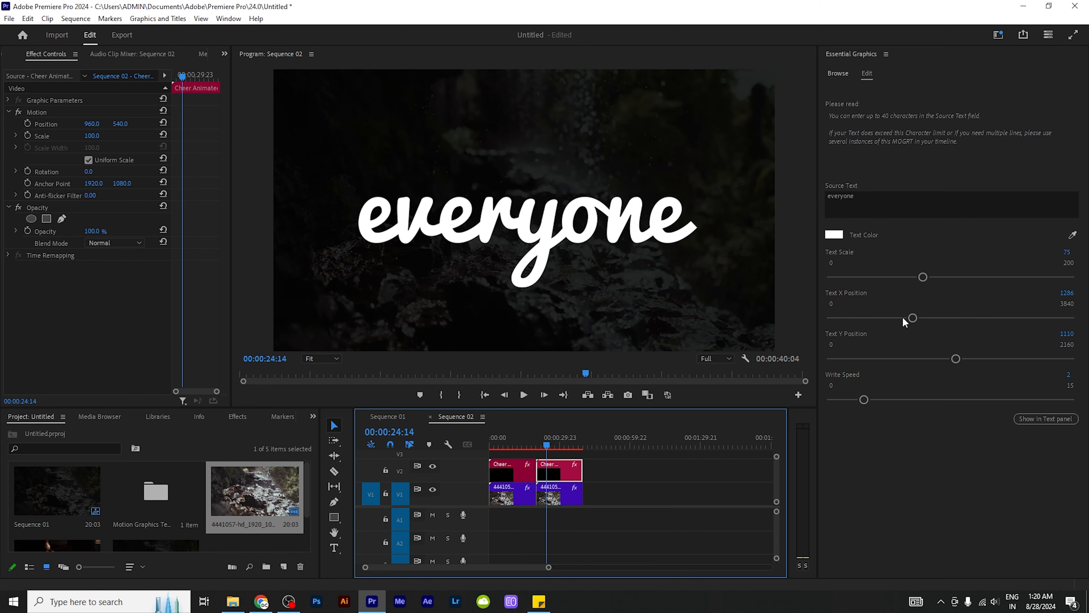
Set the "everyone" graphic's text scale to 70, its X position to 1424 and its Y position to 1292.
mouse_move(903, 319)
left_mouse_down()
mouse_move(888, 318)
mouse_move(922, 318)
mouse_move(911, 321)
left_mouse_up()
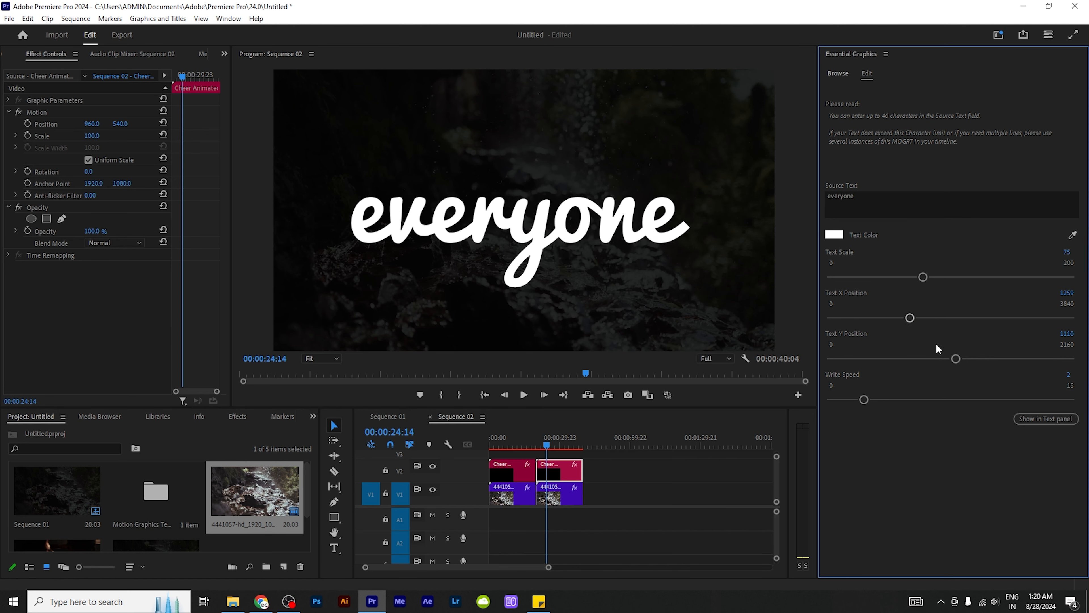
mouse_move(955, 360)
left_mouse_down()
mouse_move(937, 360)
mouse_move(973, 362)
left_mouse_up()
mouse_move(923, 278)
left_mouse_down()
mouse_move(905, 279)
mouse_move(915, 279)
left_mouse_up()
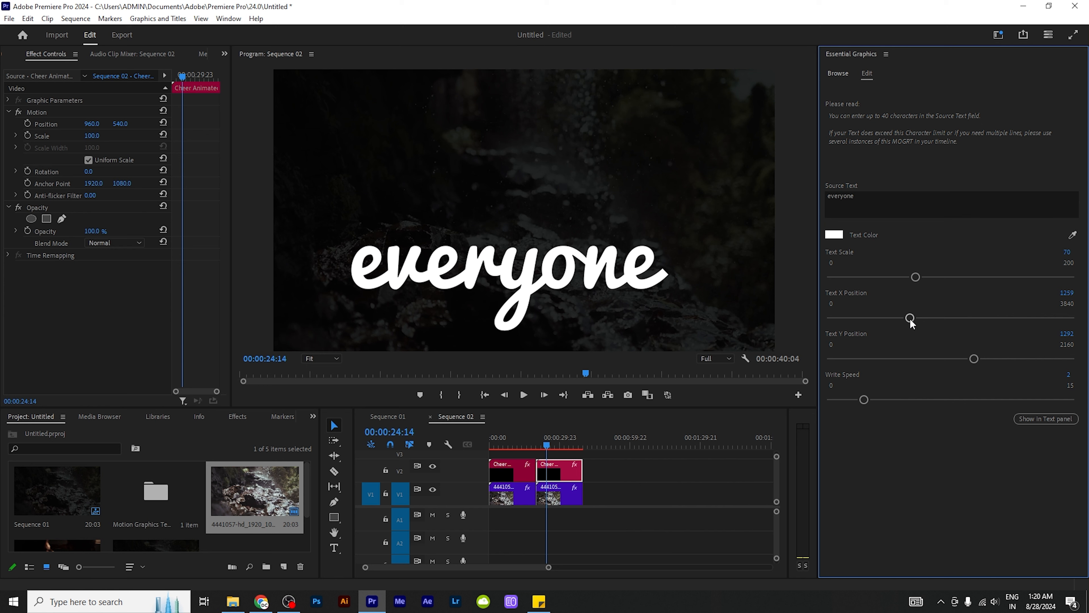
left_click_drag(910, 317, 921, 319)
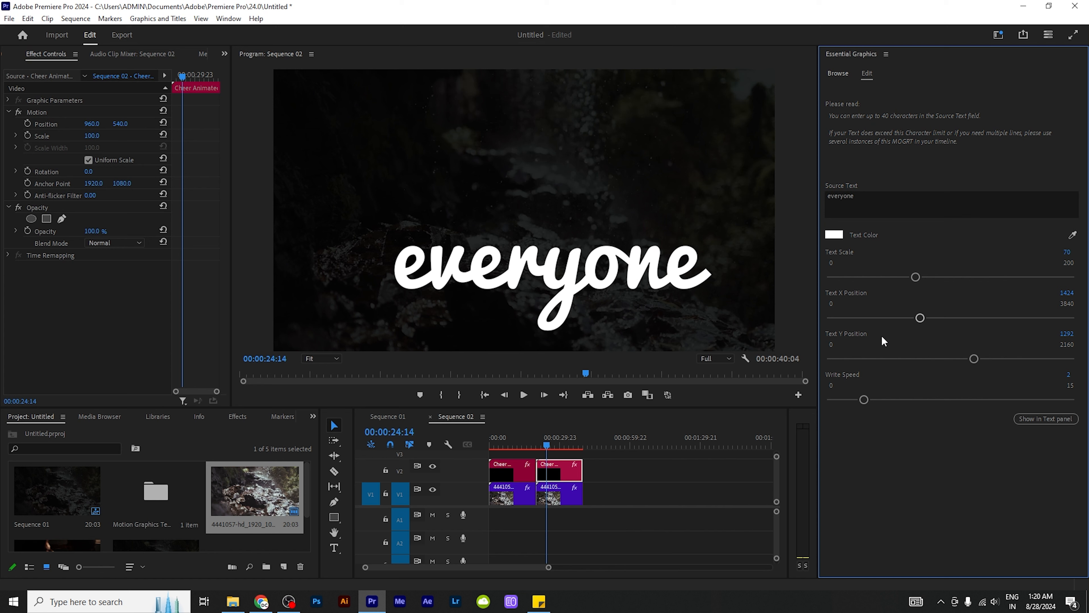
Change the text color of the "everyone" graphic to bright green, 00FF42.
left_click(834, 234)
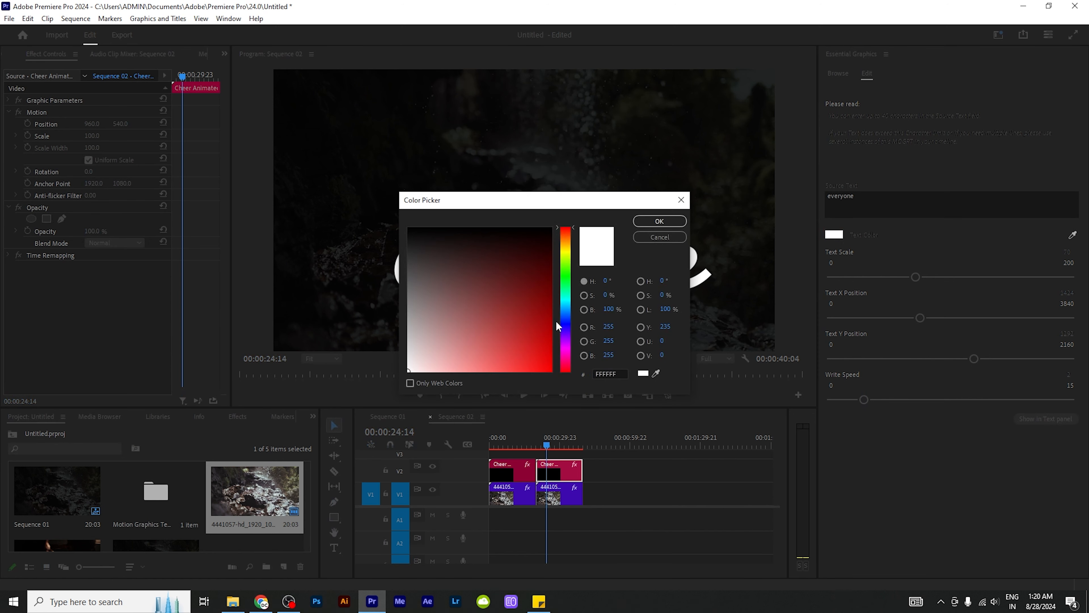
left_click(565, 281)
left_click(544, 305)
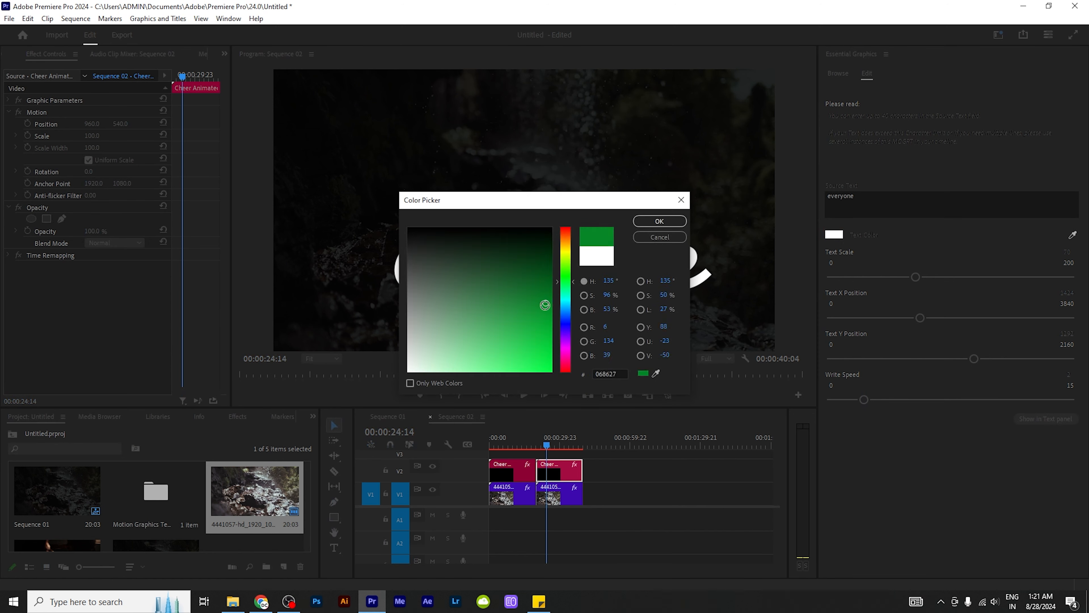
left_click_drag(545, 305, 551, 370)
left_click(652, 227)
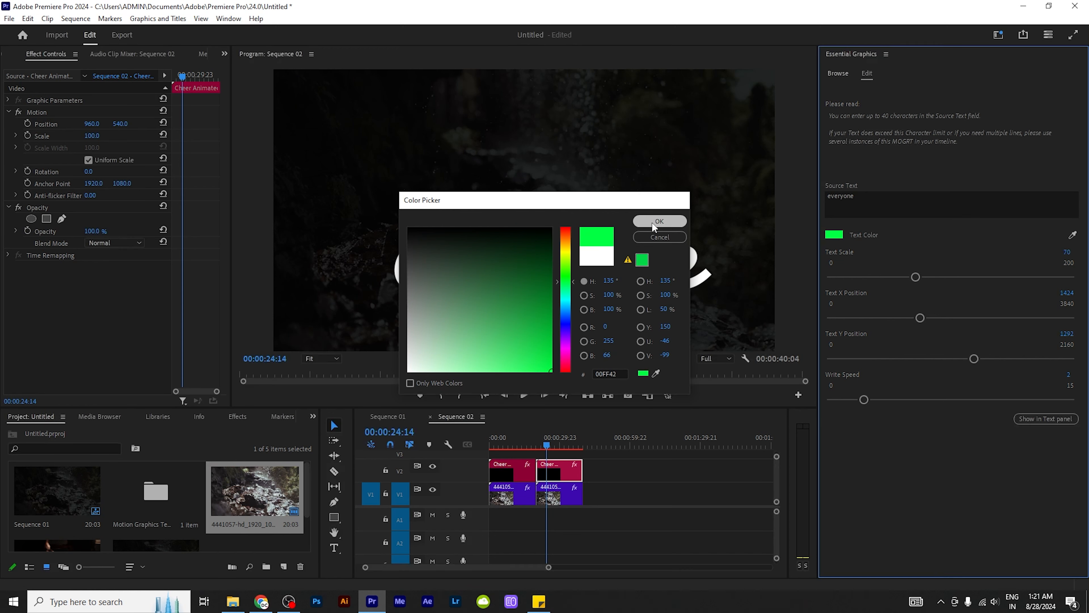
Play back the transition from the first title to the green one, from 00:00:19:13 to 00:00:25:00.
left_click(546, 443)
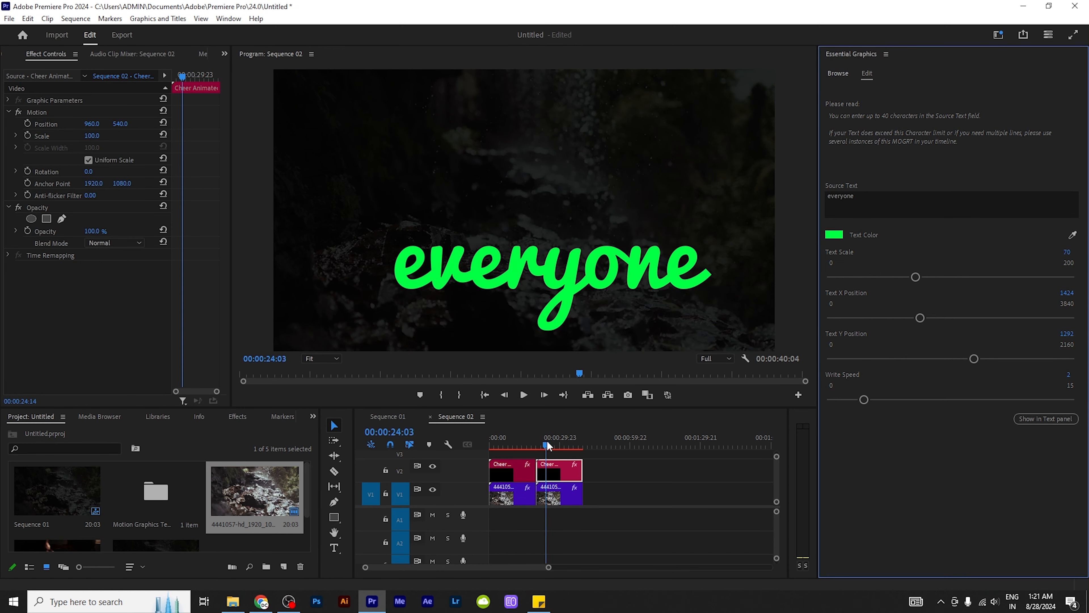
left_click_drag(547, 442, 537, 442)
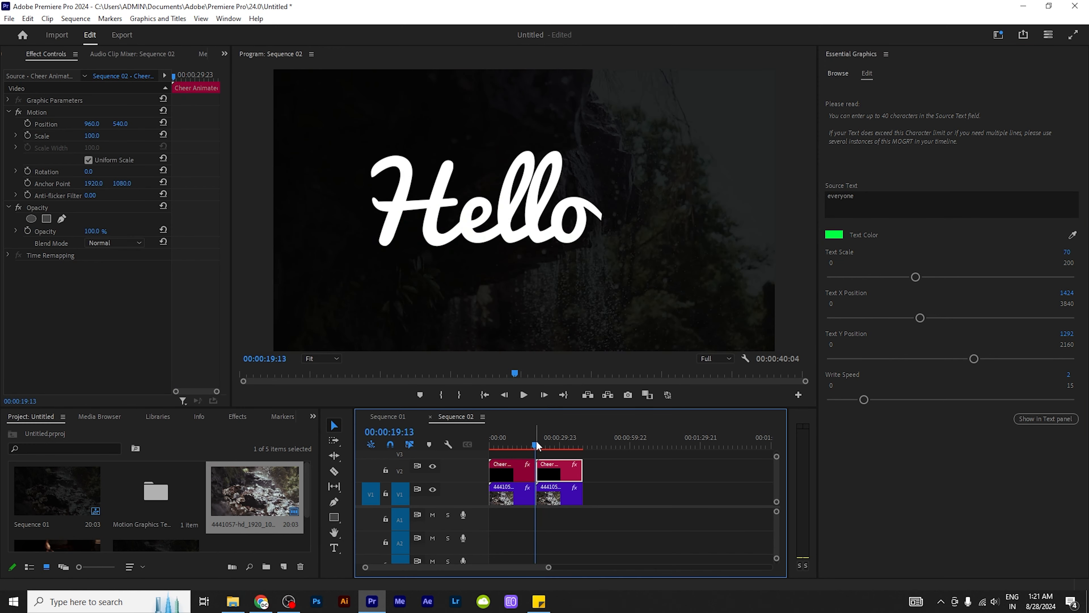
key("space")
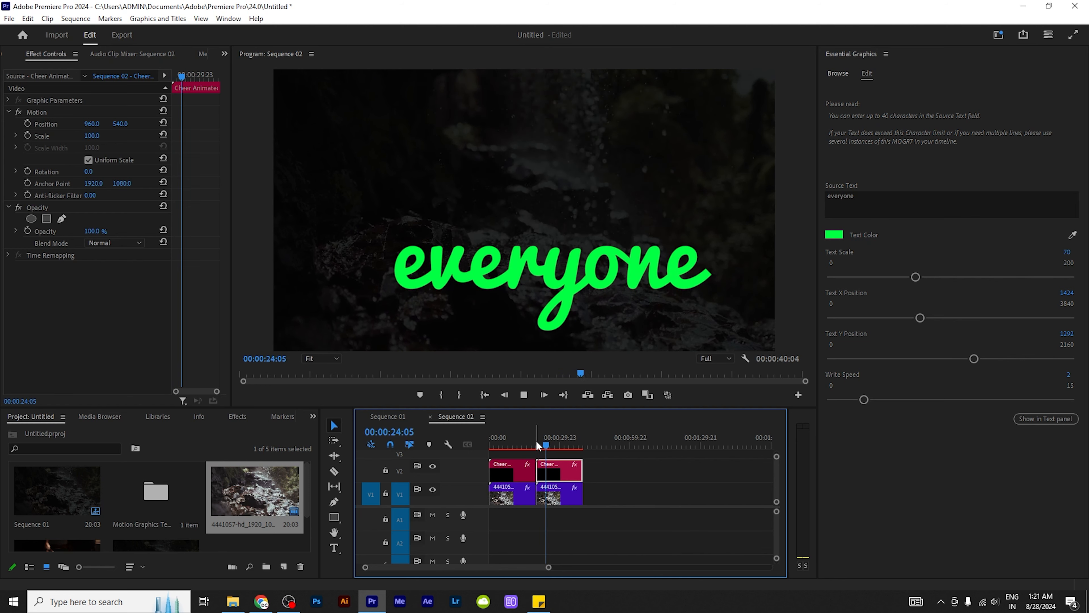
key("space")
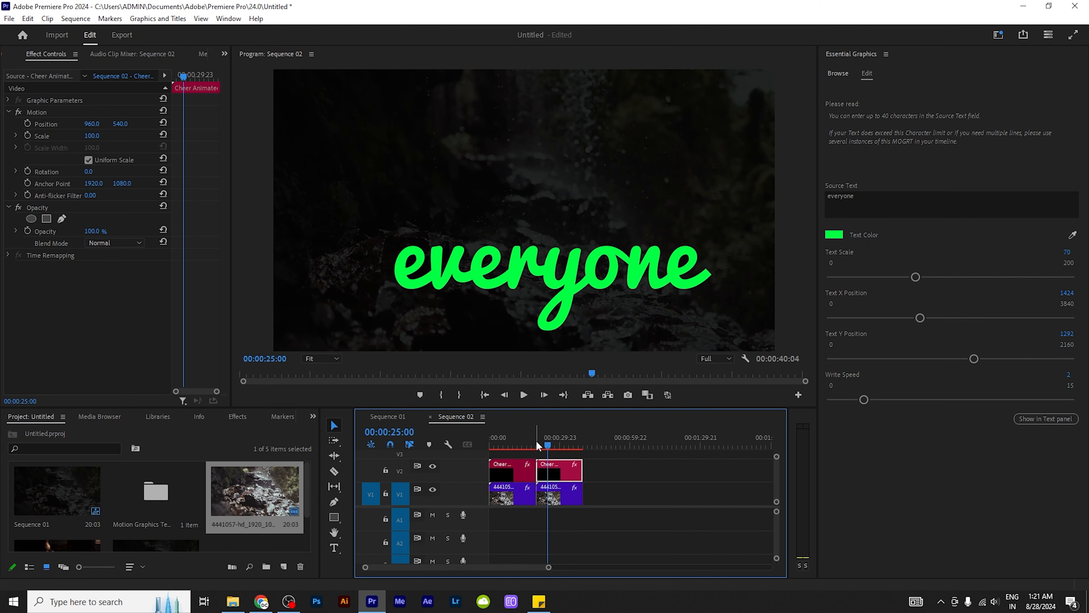